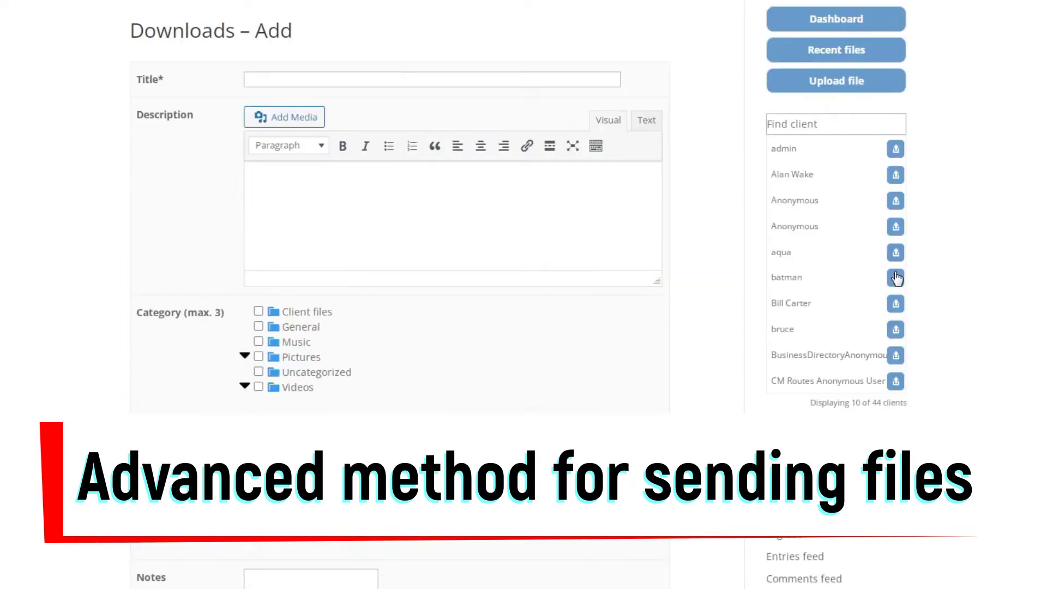
Step: Title the download 'You need this file', file it under Client files, and attach file 1.zip
left_click(423, 78)
type("You need this file")
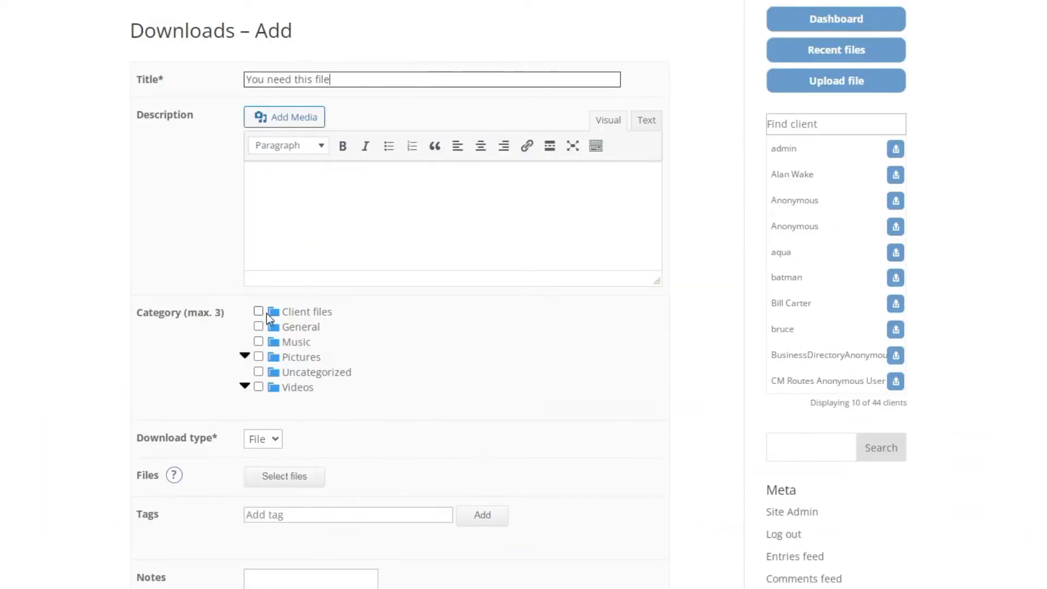
left_click(259, 312)
scroll(264, 279, "down", 5)
left_click(390, 229)
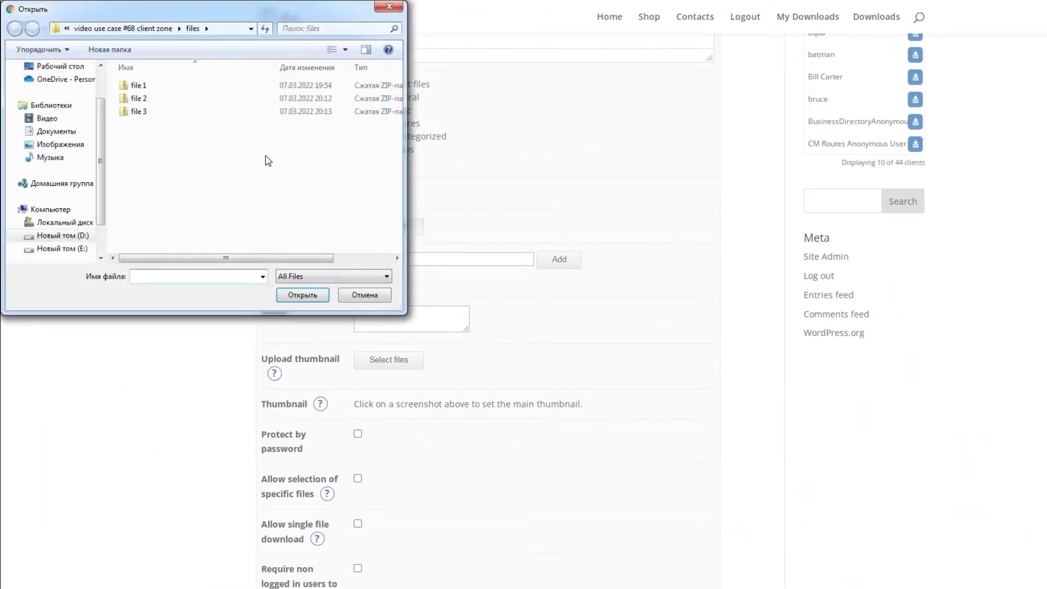
double_click(178, 86)
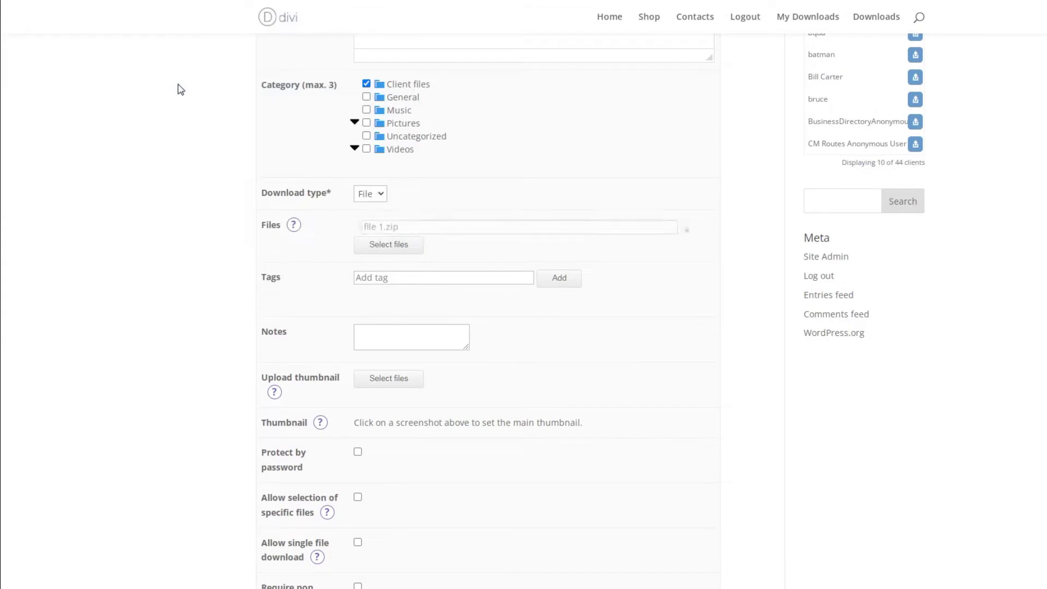
scroll(589, 363, "down", 1)
scroll(589, 363, "down", 2)
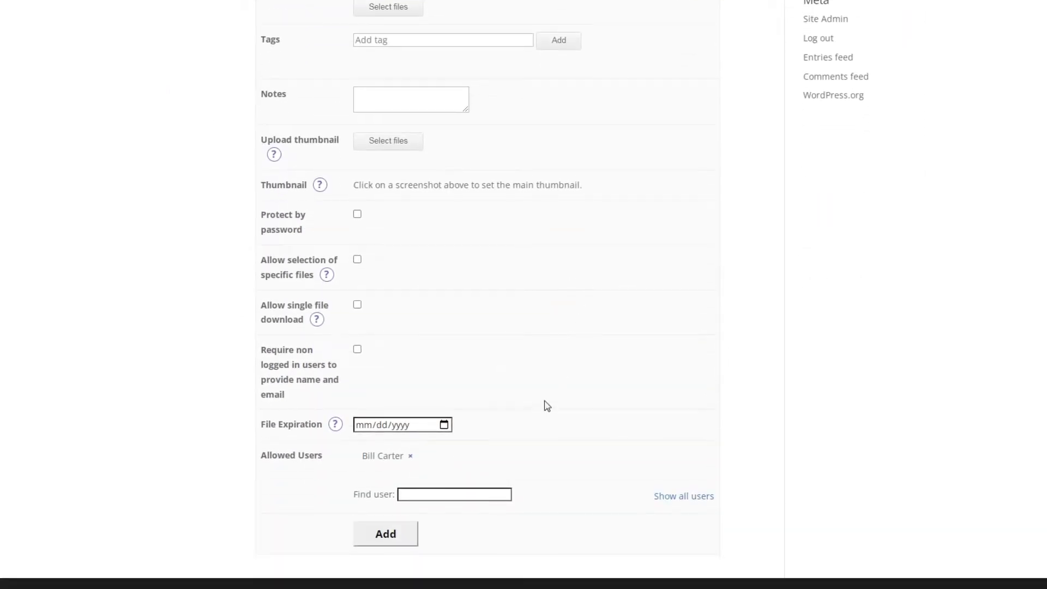
Step: Search for users and add two of them to the download's allowed users
left_click(489, 495)
type("jack")
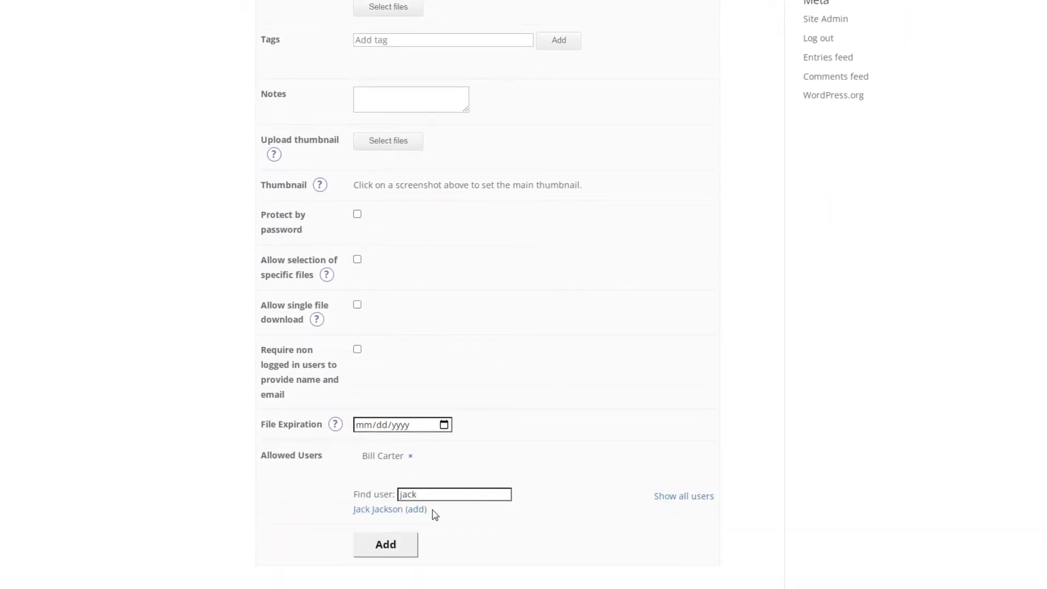
left_click(419, 519)
type("bruce")
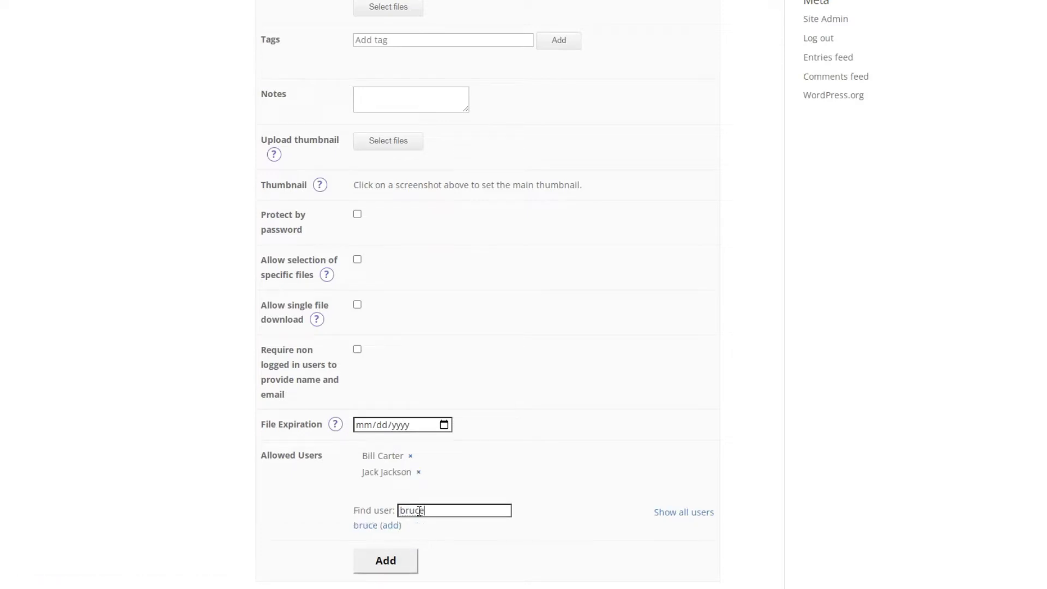
left_click(394, 526)
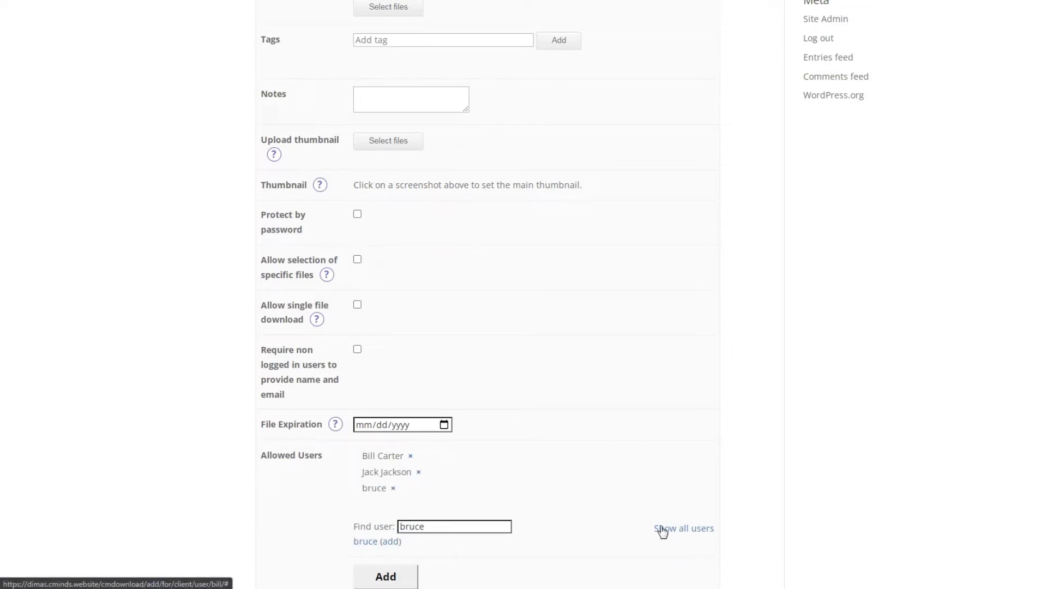
Step: Add four more users from the full user list, then save the download
left_click(661, 528)
scroll(607, 526, "down", 3)
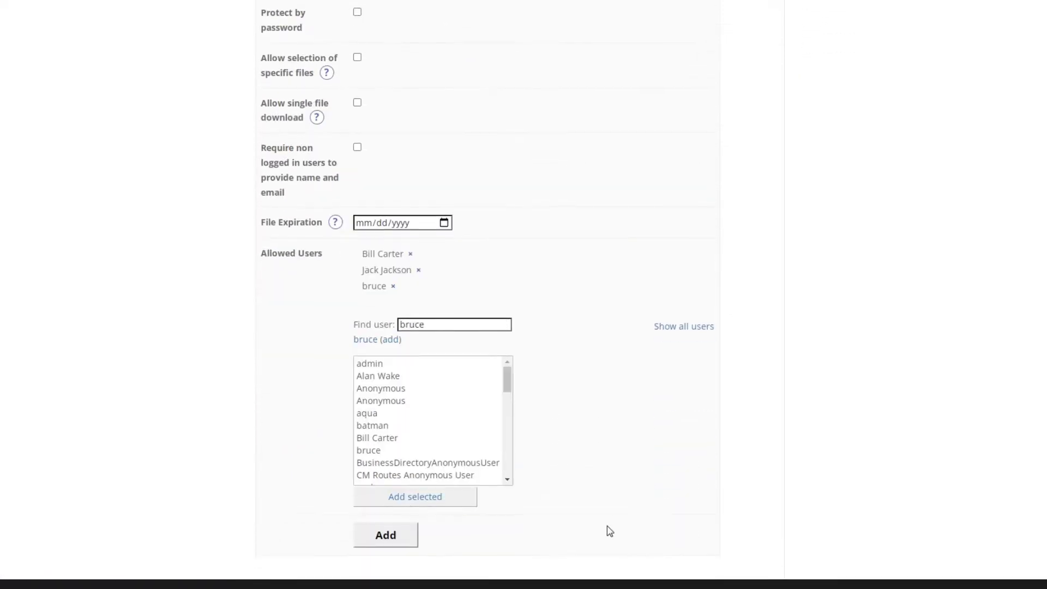
left_click(399, 378)
scroll(416, 396, "down", 2)
left_click(412, 436)
scroll(413, 442, "down", 2)
left_click(396, 399, "ctrl")
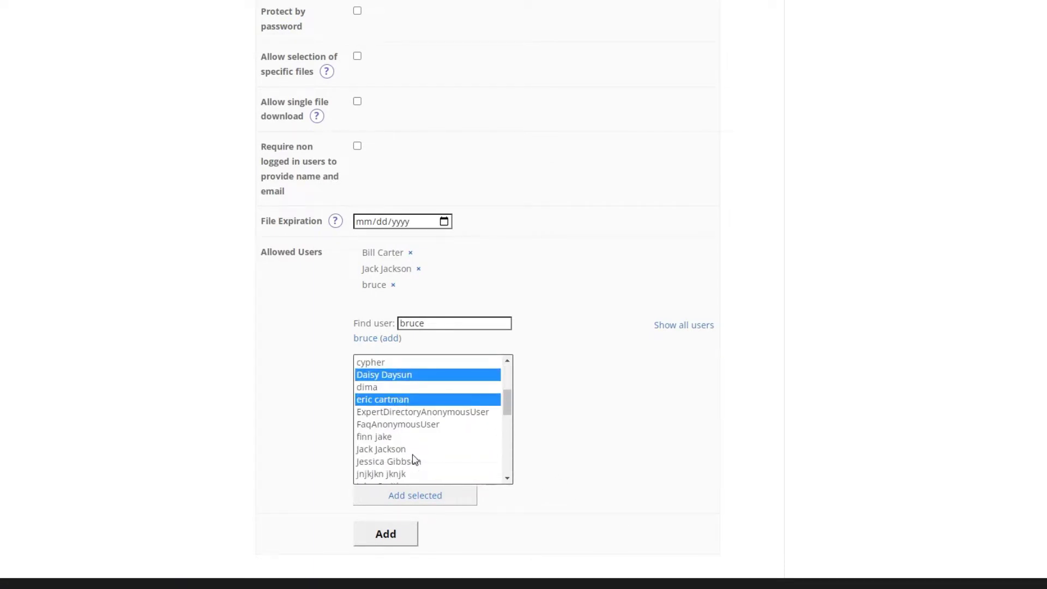
left_click(413, 460, "ctrl")
left_click(432, 497)
scroll(534, 499, "down", 1)
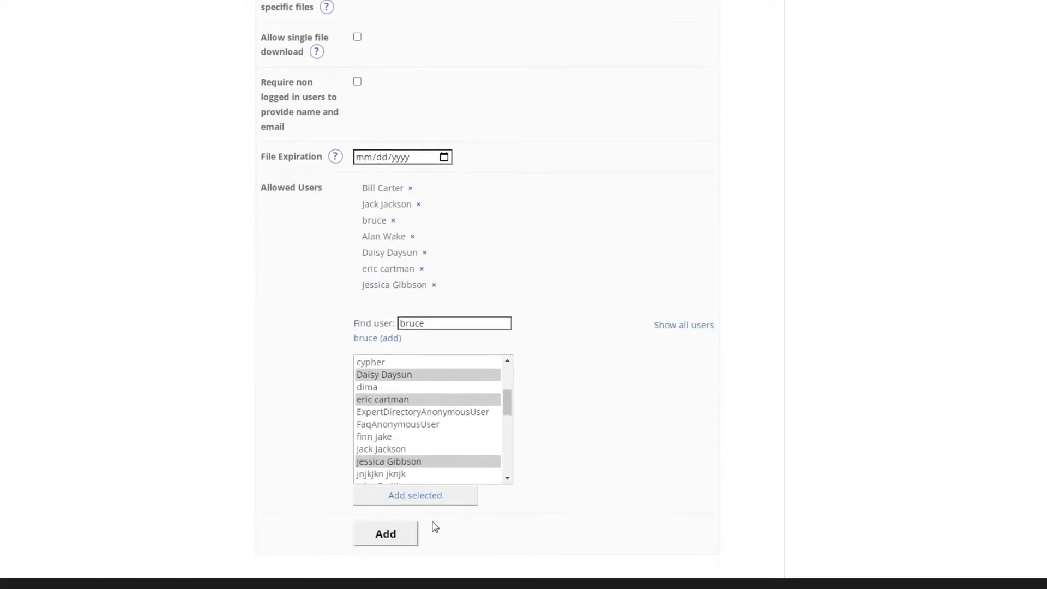
left_click(398, 544)
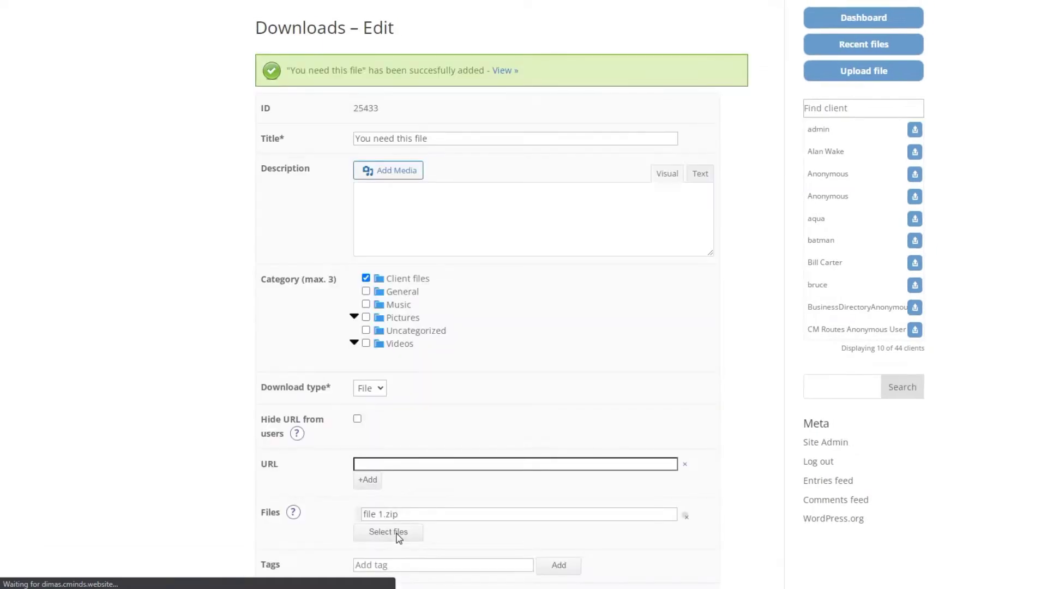
Step: Send 'File for my friend' with file 2.zip to client Jack Jackson from the widget
left_click(883, 107)
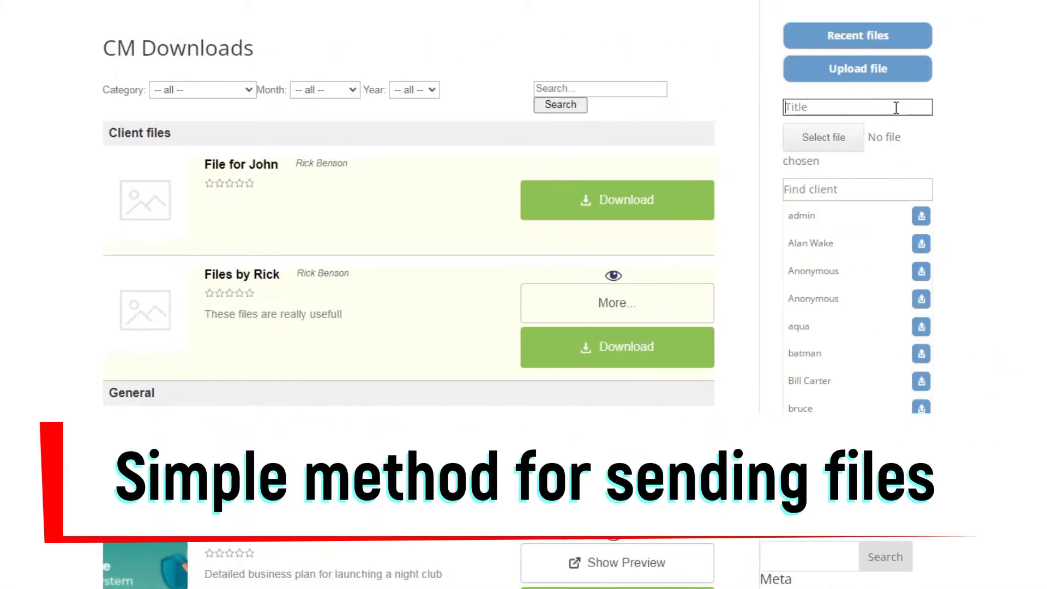
type("File for my friend")
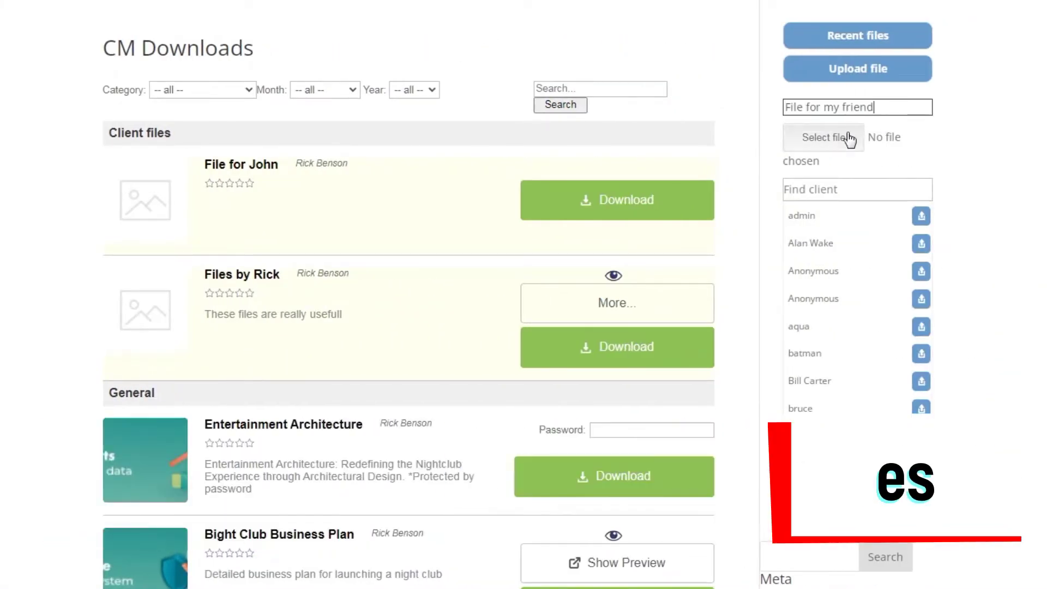
left_click(846, 136)
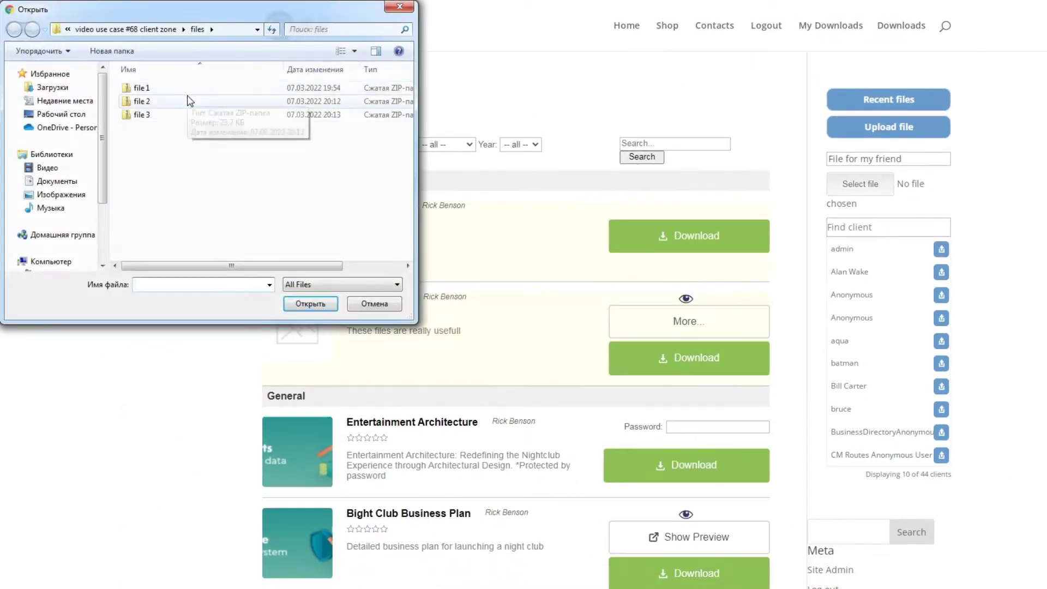
double_click(187, 100)
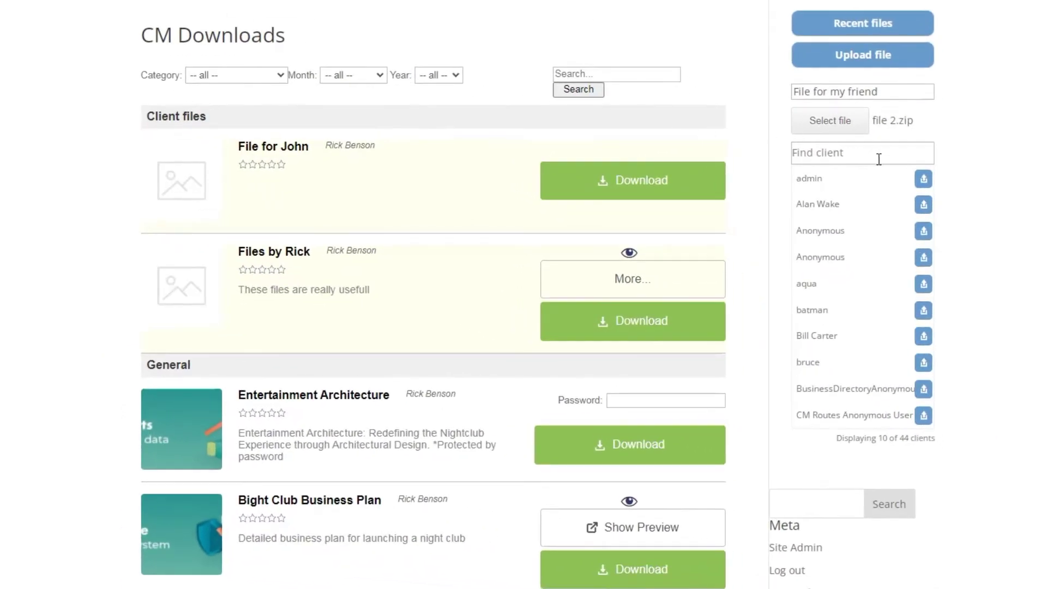
left_click(878, 160)
type("jack")
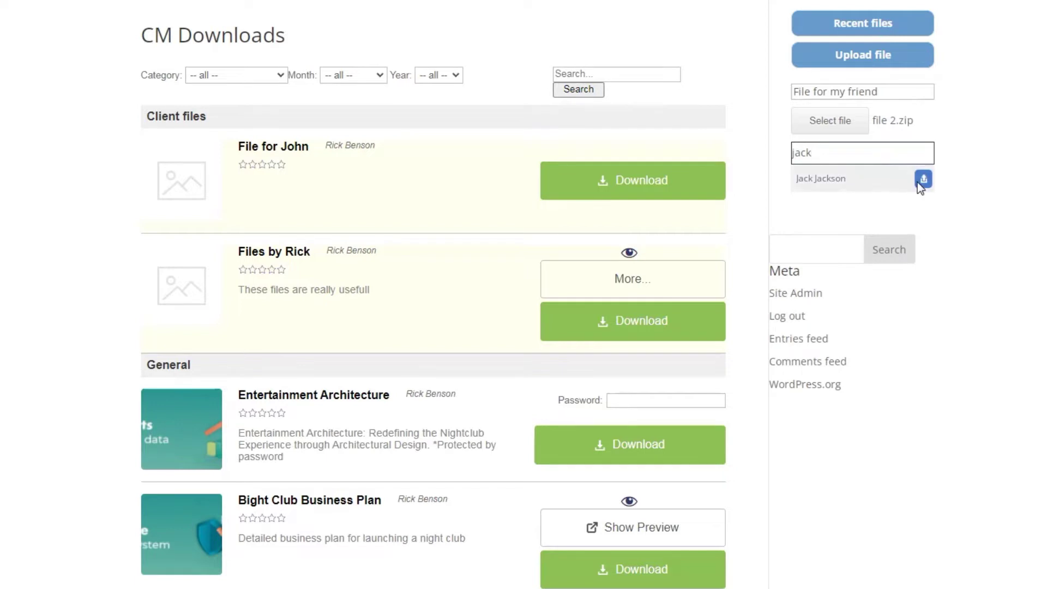
left_click(918, 183)
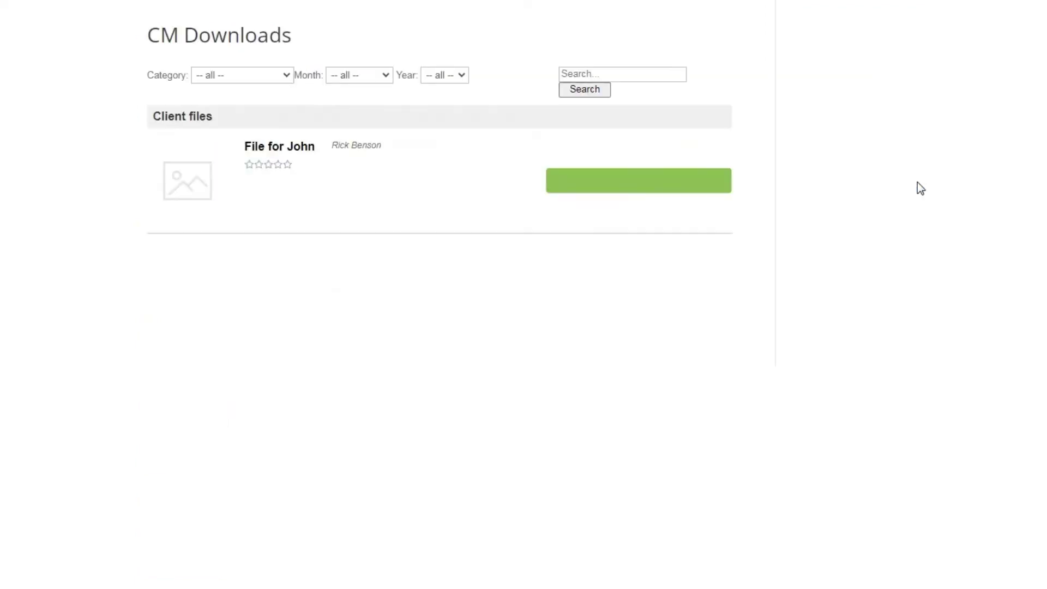
Step: Review Recent files, then search the admin Pages list for 'cm downloads'
left_click(859, 29)
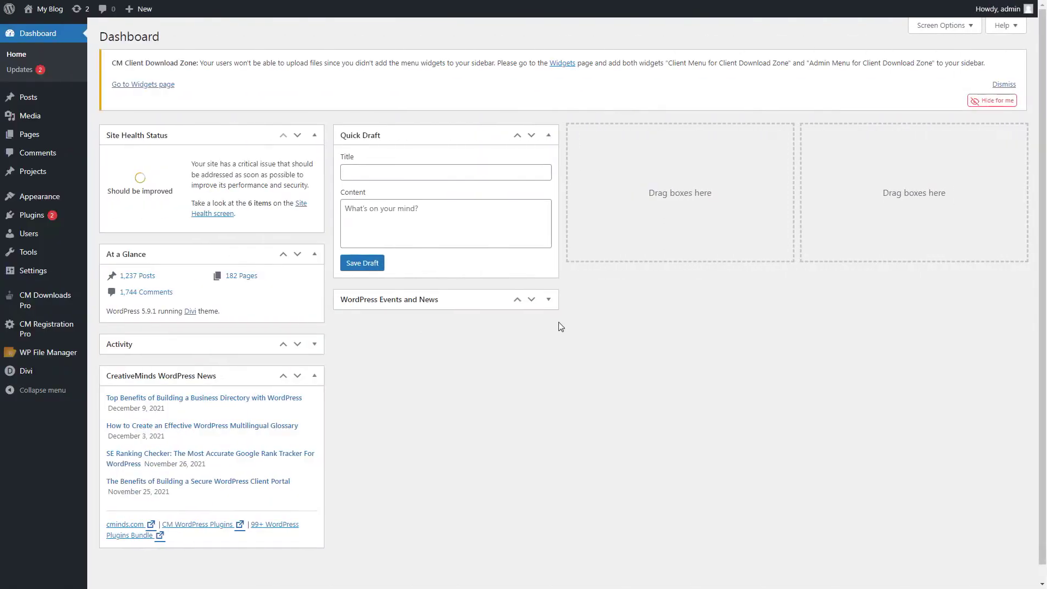
left_click(58, 136)
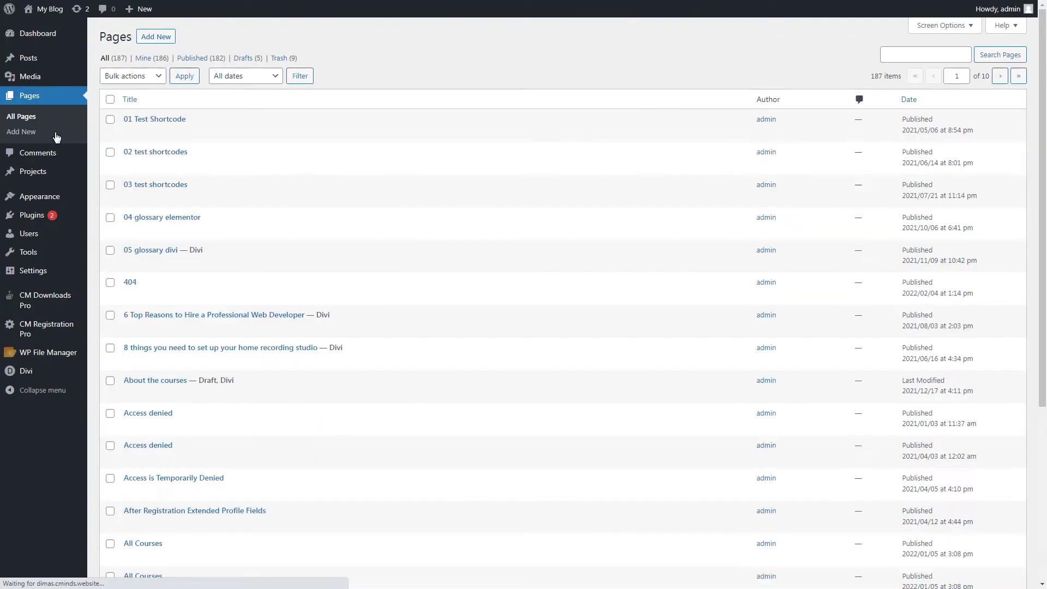
left_click(900, 128)
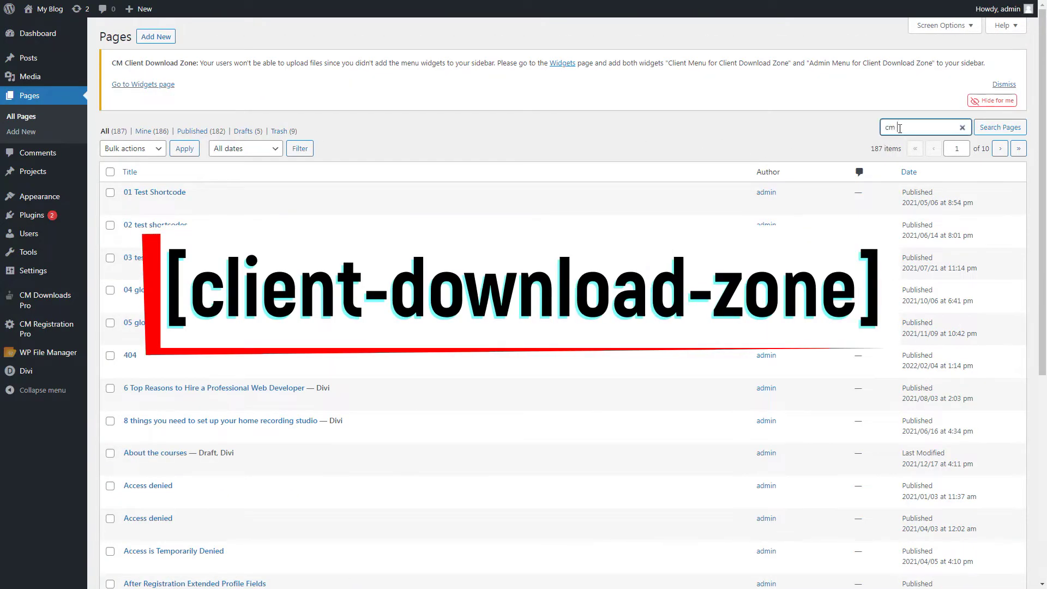
type("cm downloads")
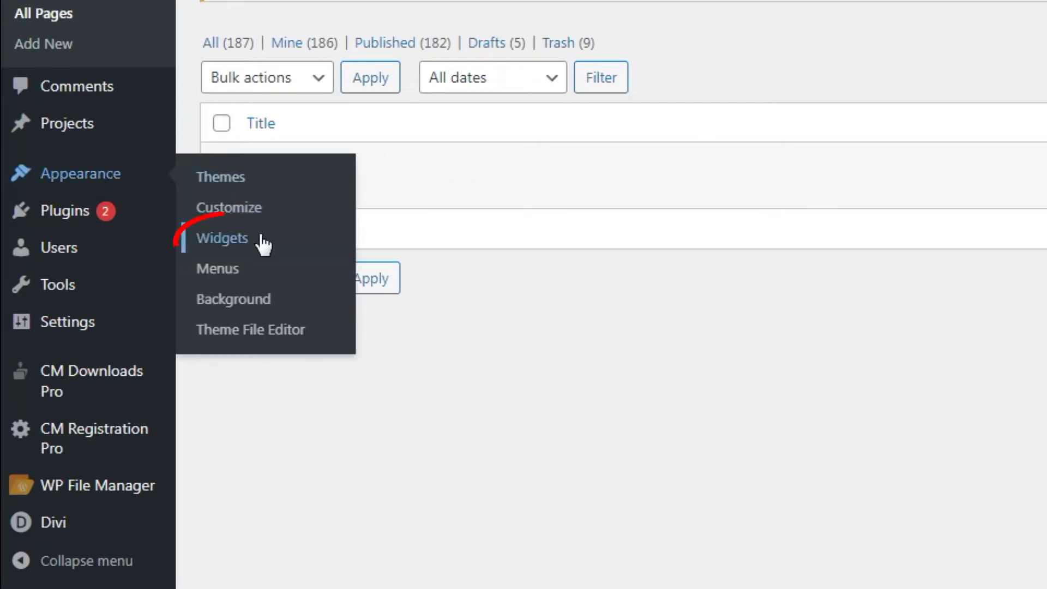
Step: Add the Download Zone Admin Menu and Client Menu widgets to the Sidebar
left_click(262, 243)
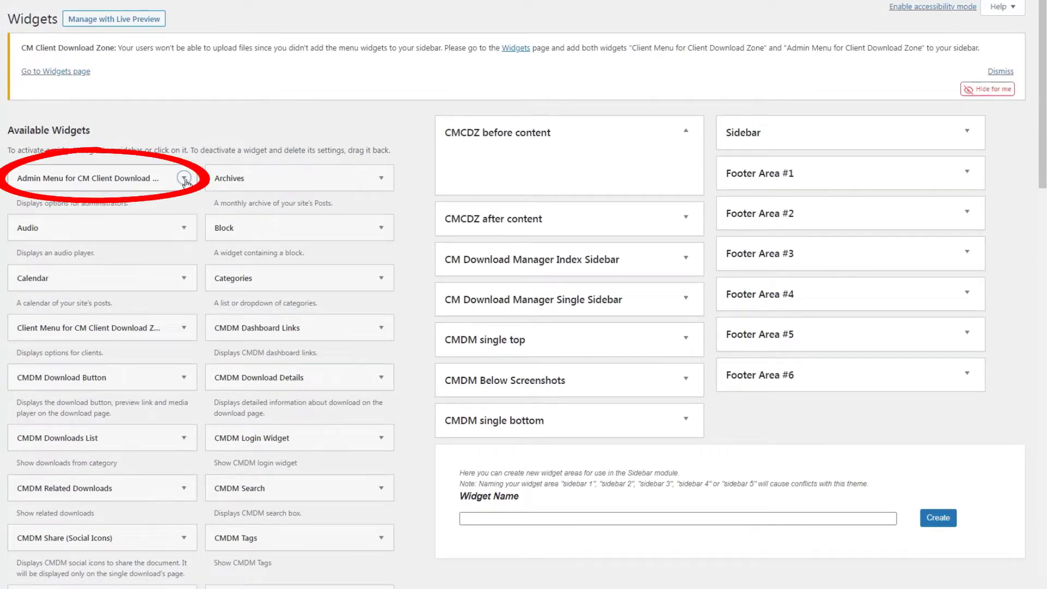
left_click(262, 184)
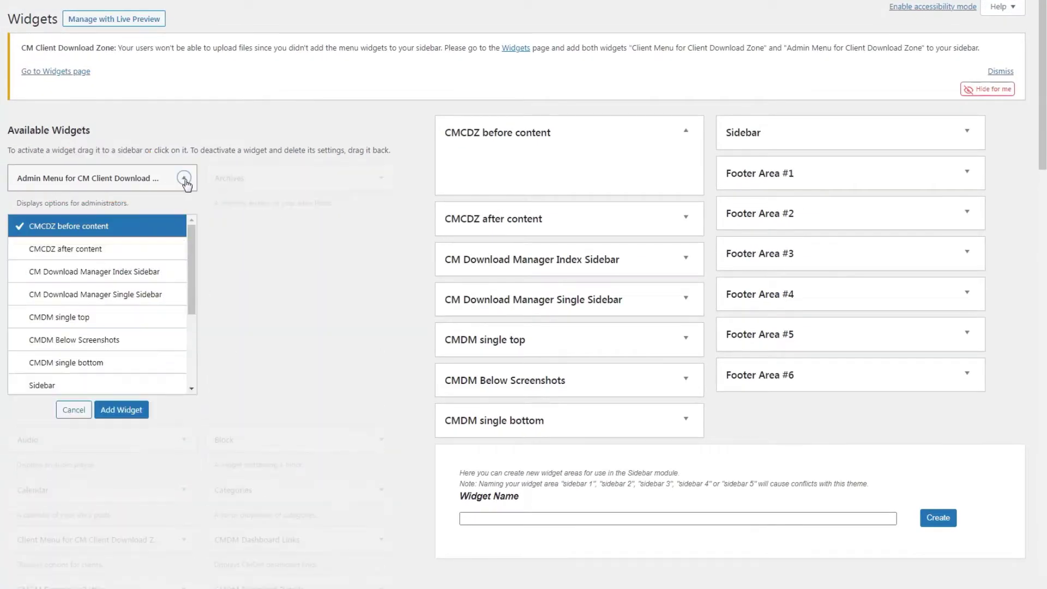
left_click(87, 386)
left_click(122, 409)
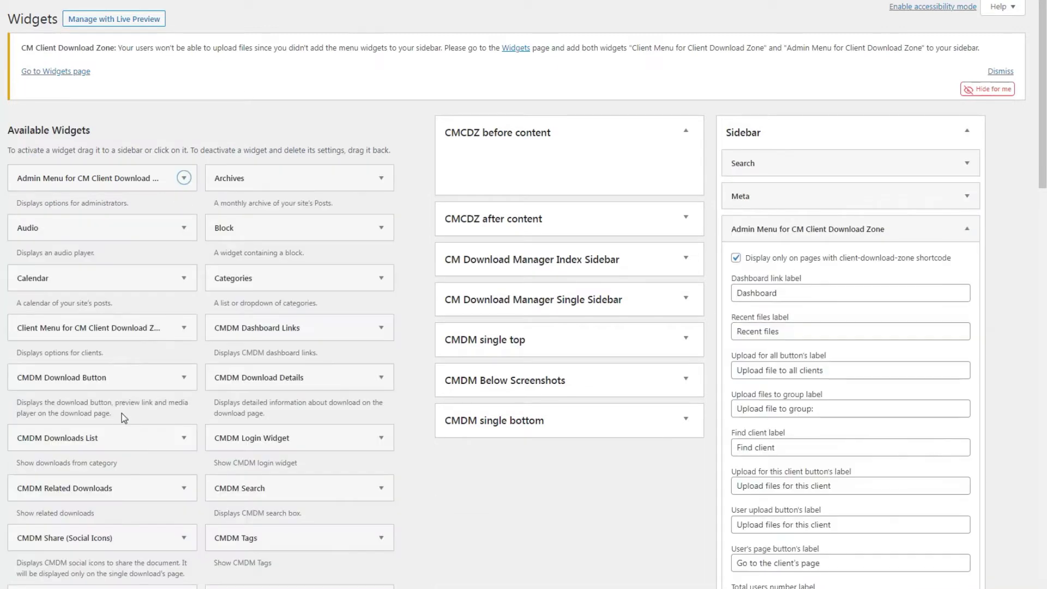
left_click(181, 328)
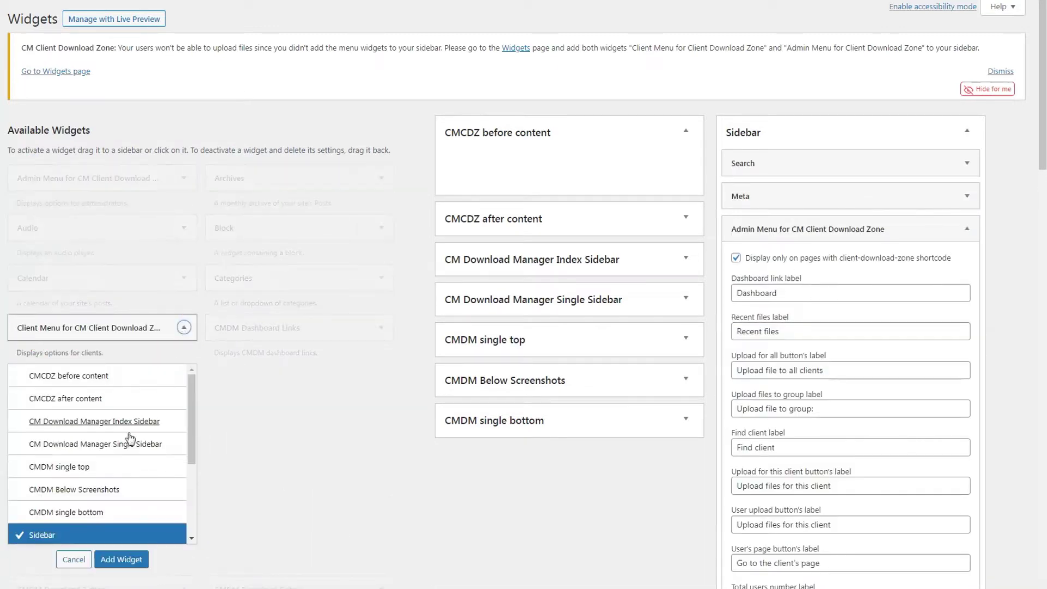
left_click(122, 561)
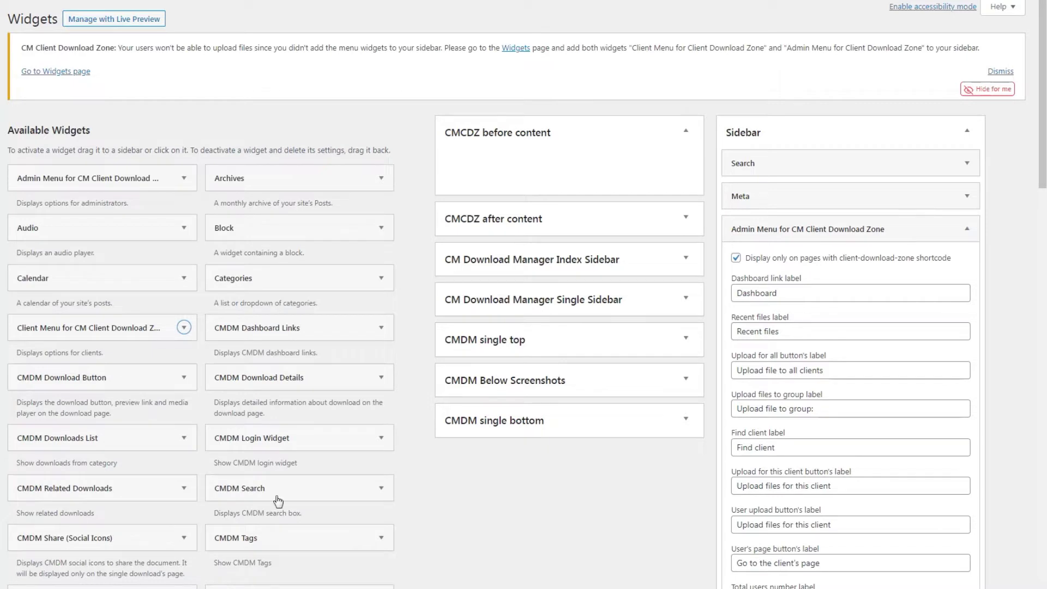
Step: Move Admin Menu and Client Menu to the top of the Sidebar, above Search and Meta
left_click(949, 230)
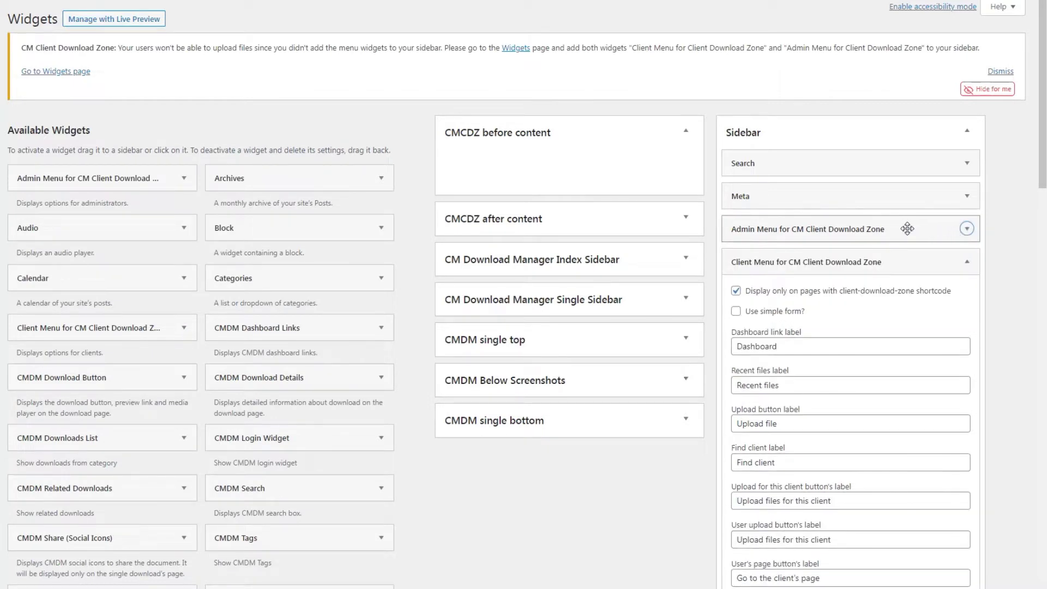
mouse_move(891, 232)
left_mouse_down()
mouse_move(849, 177)
mouse_move(853, 156)
left_mouse_up()
left_click_drag(840, 256, 844, 194)
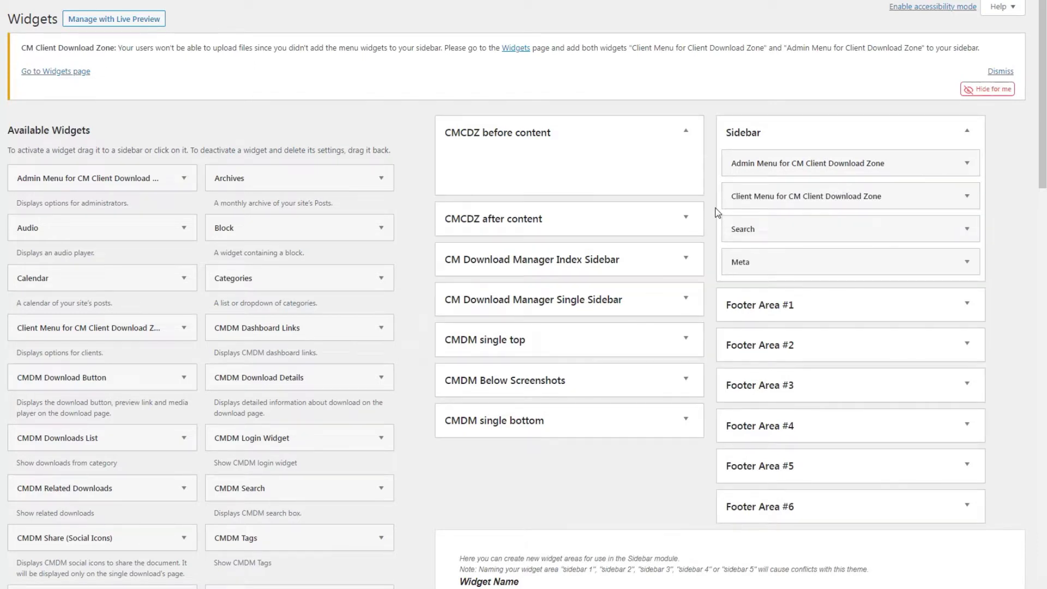
left_click(686, 217)
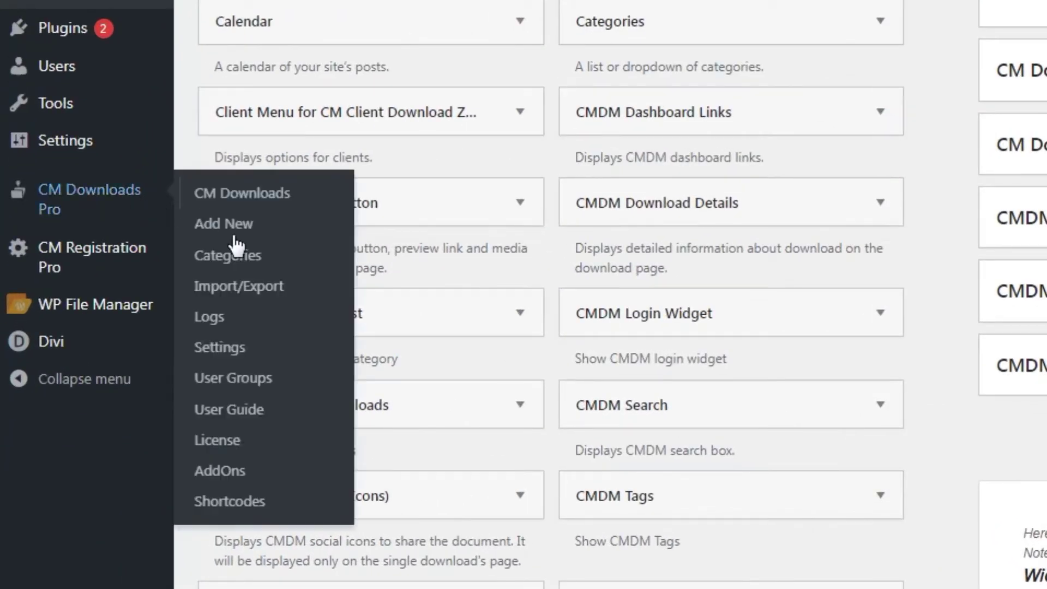
Step: Turn on the 'Add Downloads' and 'Add My Downloads' site-menu toggles under Navigation
left_click(260, 352)
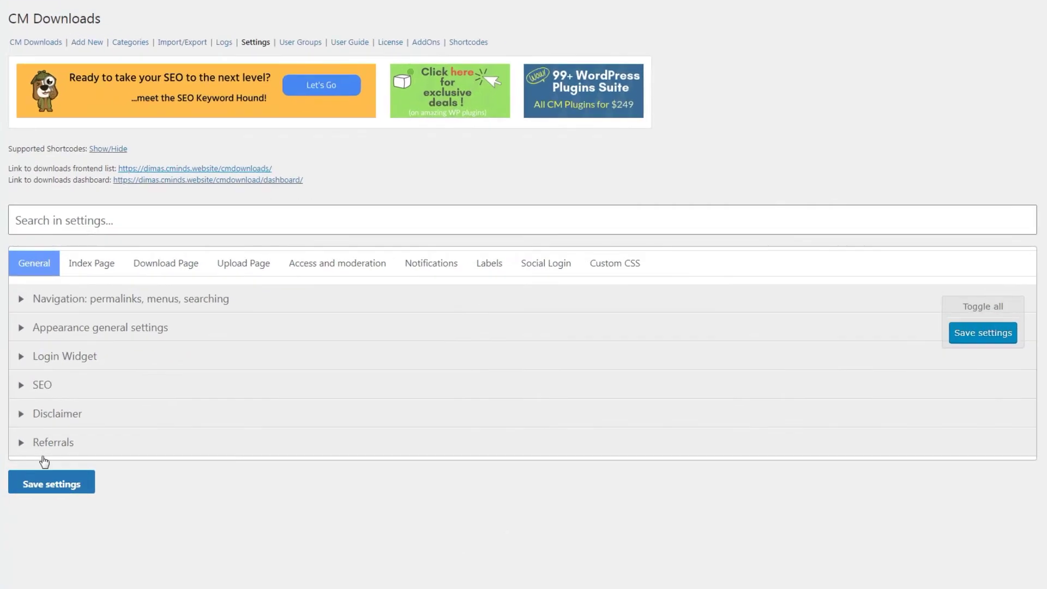
left_click(197, 298)
scroll(245, 369, "down", 2)
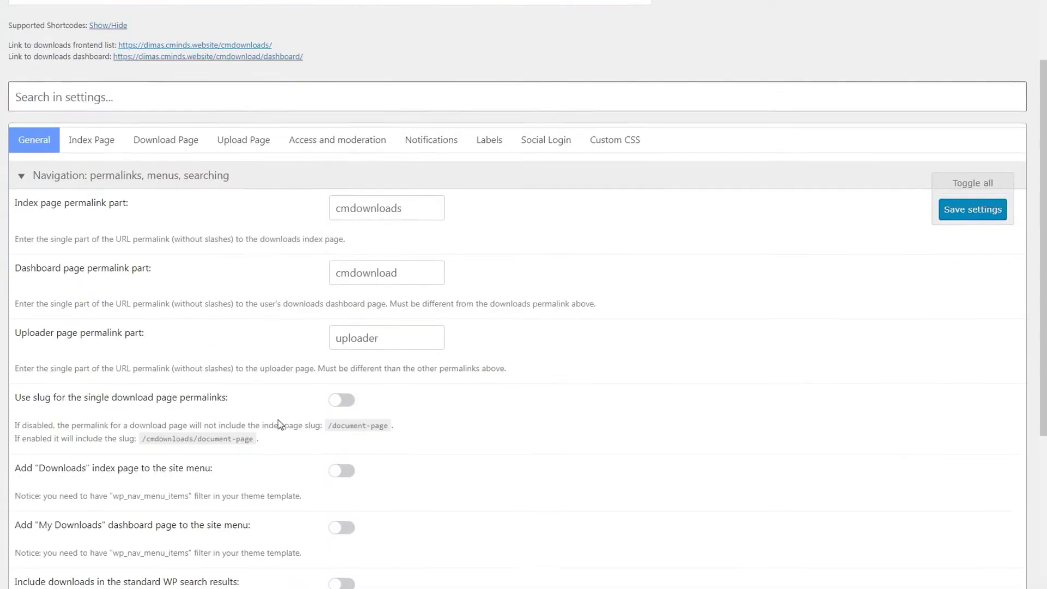
scroll(278, 424, "down", 2)
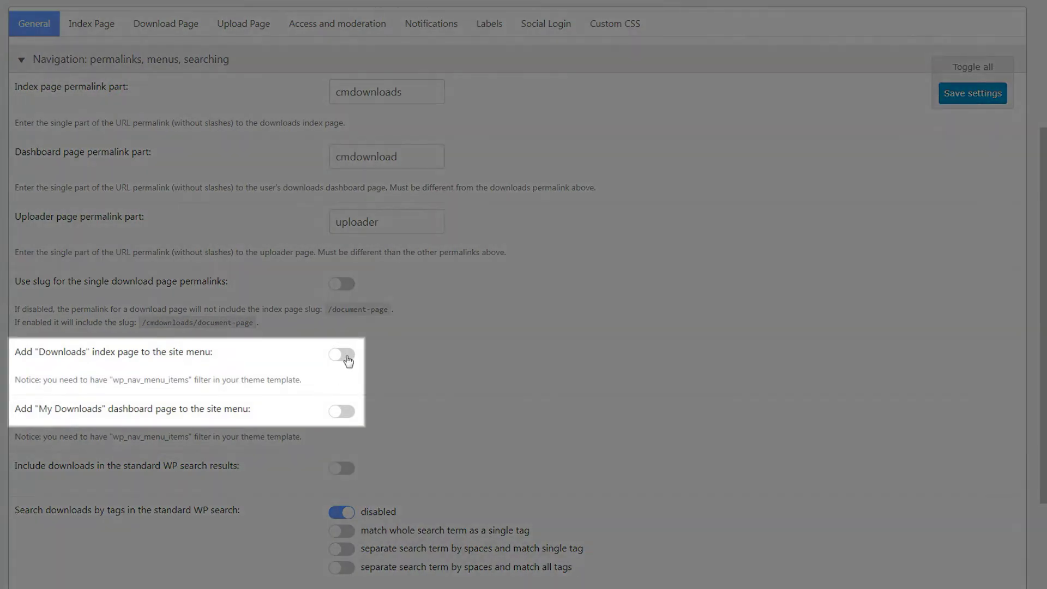
left_click(347, 361)
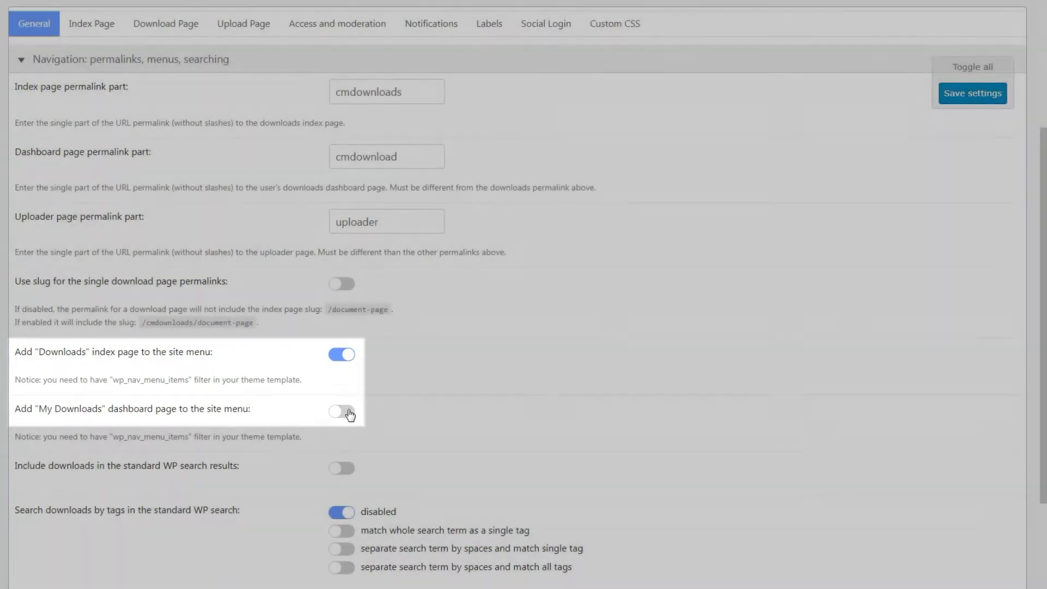
left_click(342, 412)
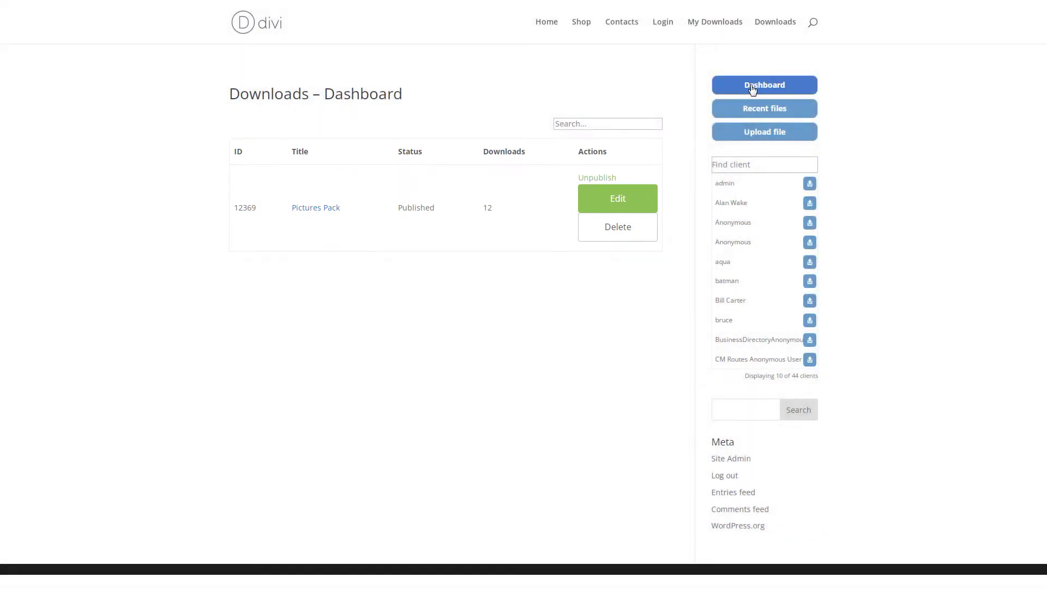
Step: On the live site, browse Recent files, then open the Upload file form
left_click(754, 87)
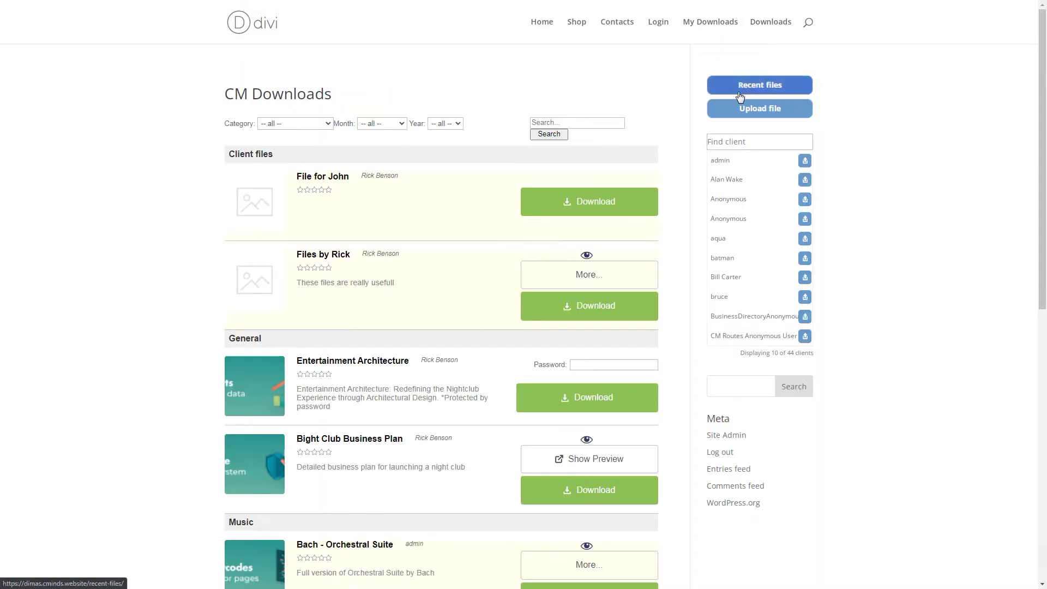
scroll(678, 129, "down", 4)
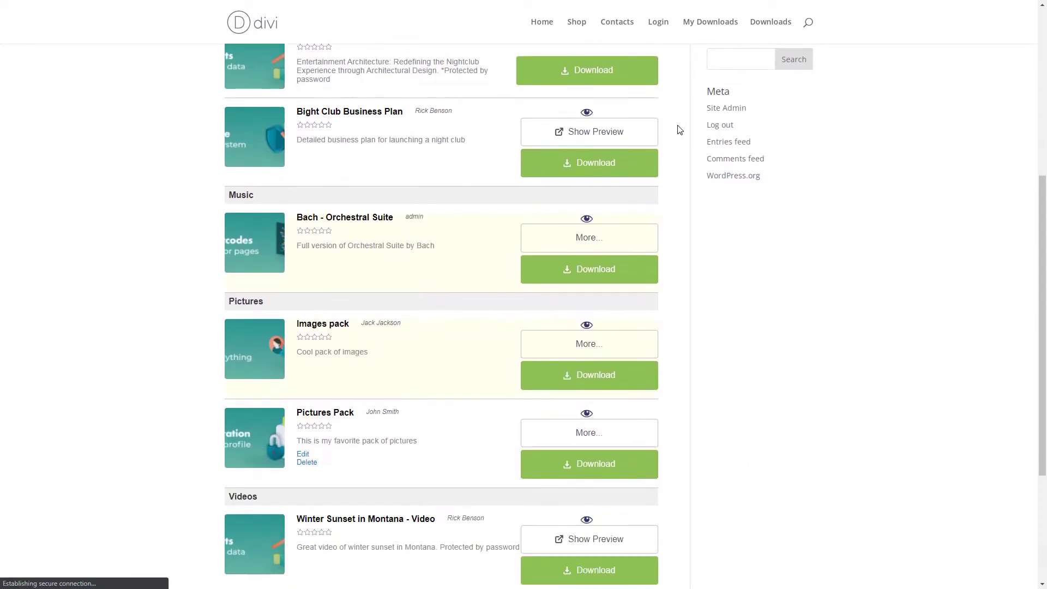
scroll(679, 129, "down", 3)
scroll(678, 130, "up", 4)
scroll(679, 129, "up", 3)
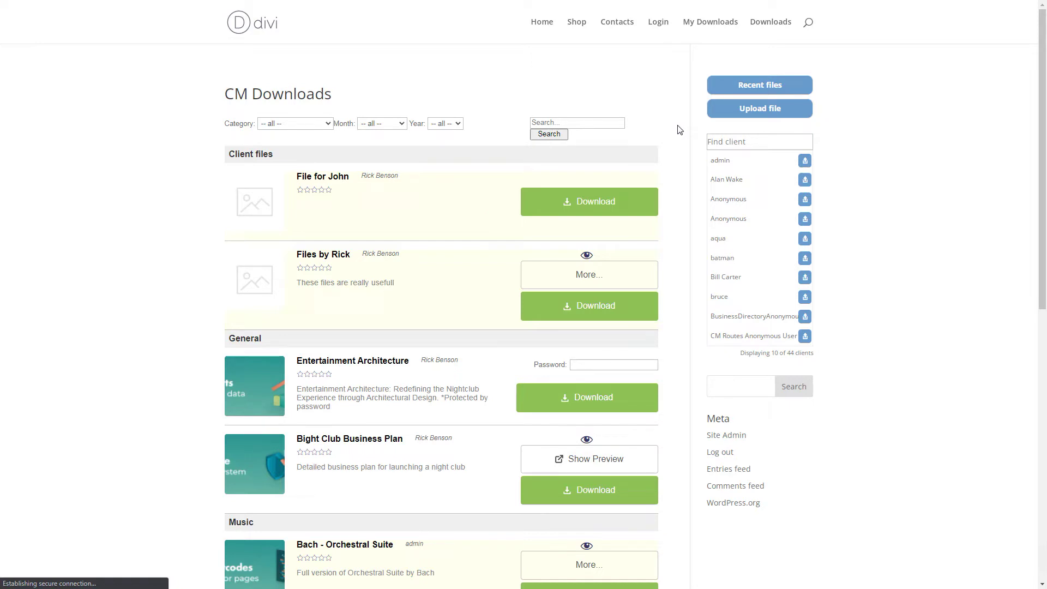
left_click(748, 108)
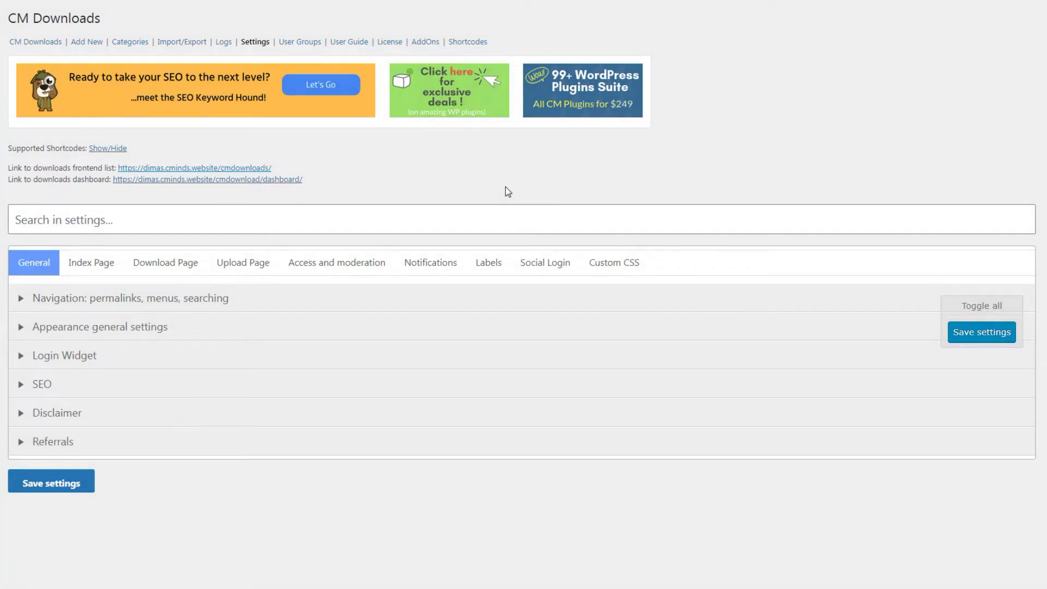
Step: Enable 'Enable form for sending files among users' under Index Page > Client Download Zone
left_click(94, 263)
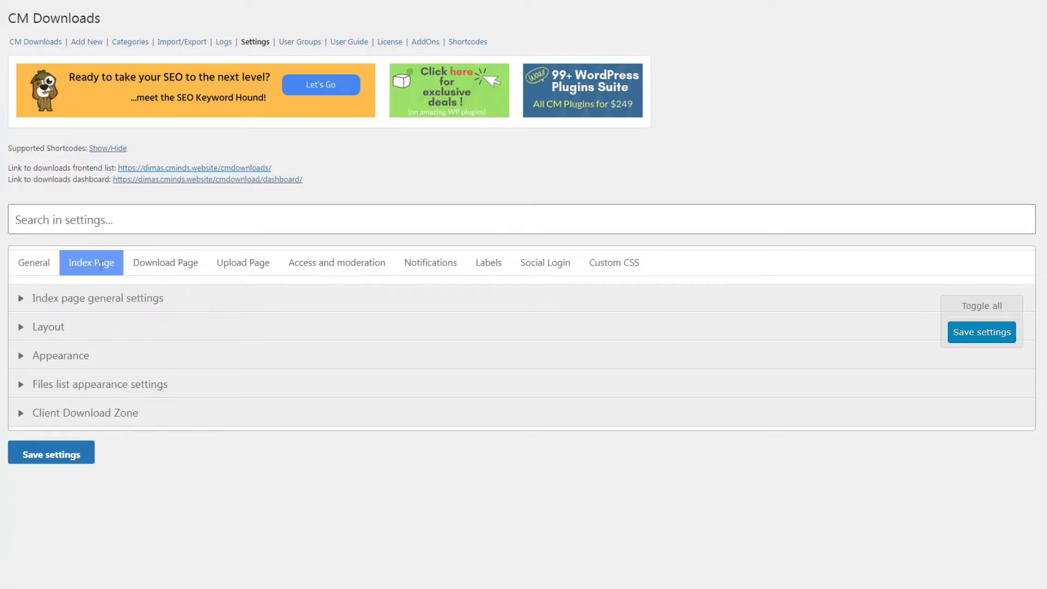
left_click(183, 416)
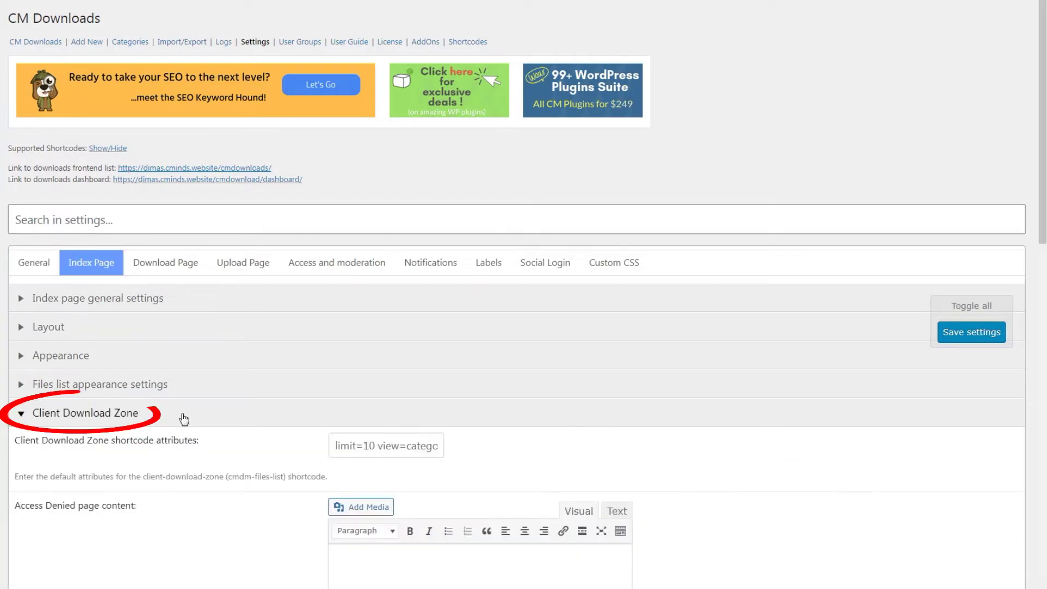
scroll(183, 419, "down", 1)
scroll(182, 419, "down", 4)
scroll(183, 419, "down", 4)
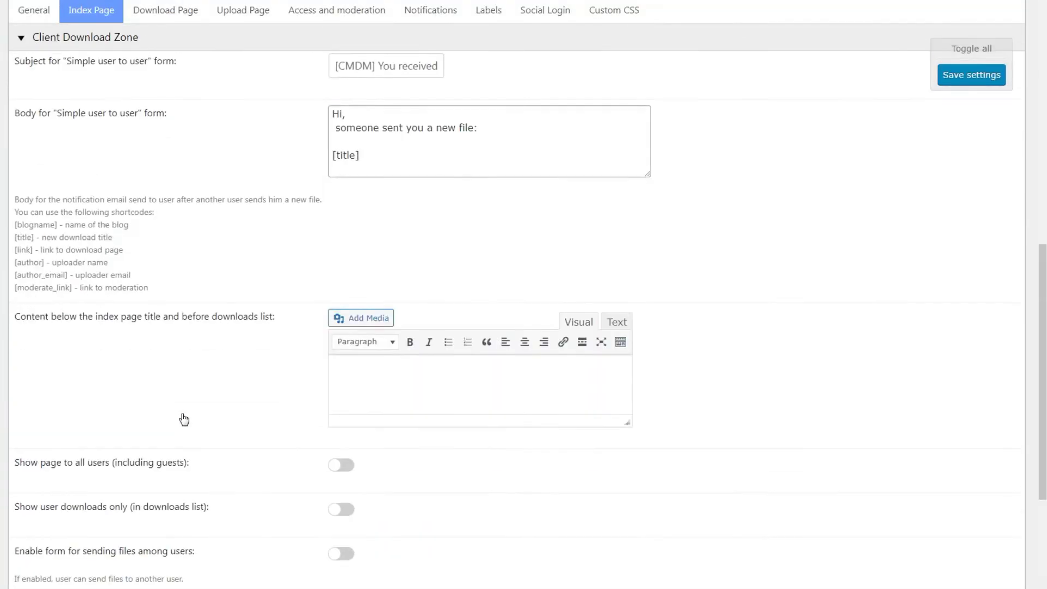
scroll(182, 419, "down", 2)
scroll(183, 419, "down", 1)
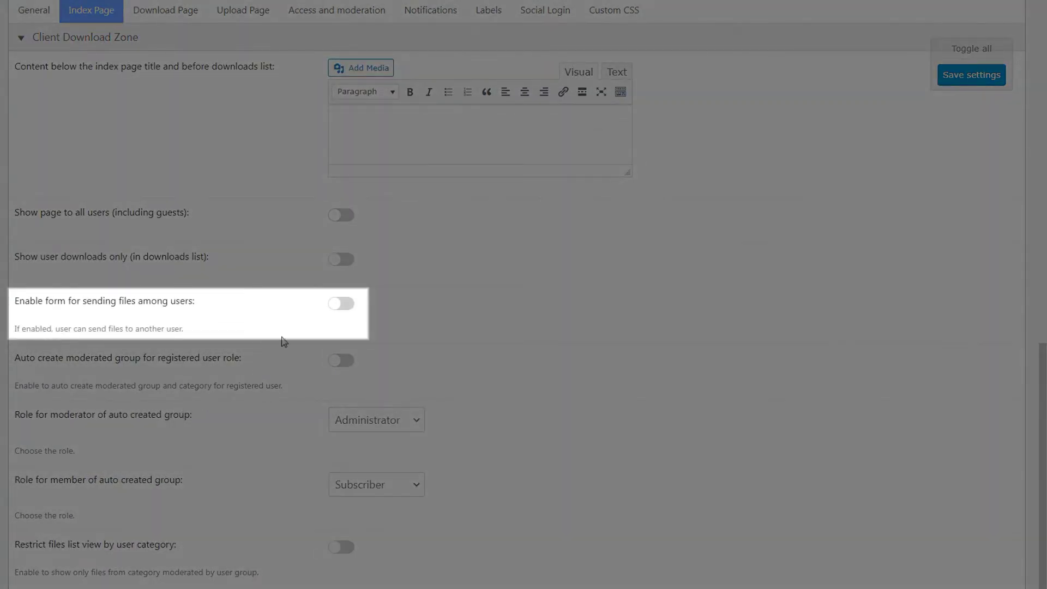
left_click(339, 312)
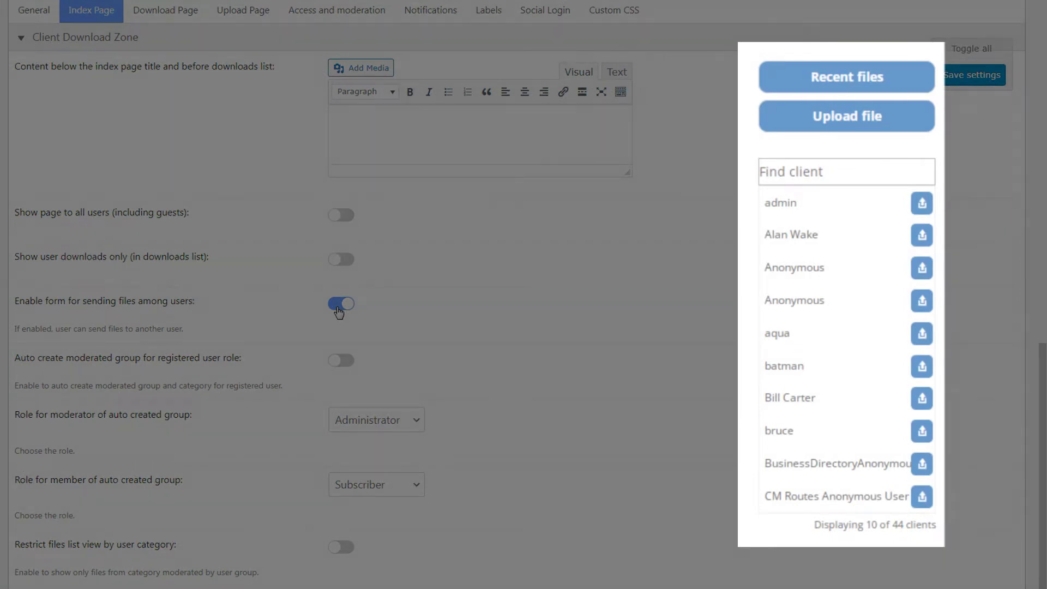
scroll(340, 312, "up", 3)
scroll(339, 312, "up", 3)
scroll(338, 312, "up", 3)
scroll(344, 302, "up", 1)
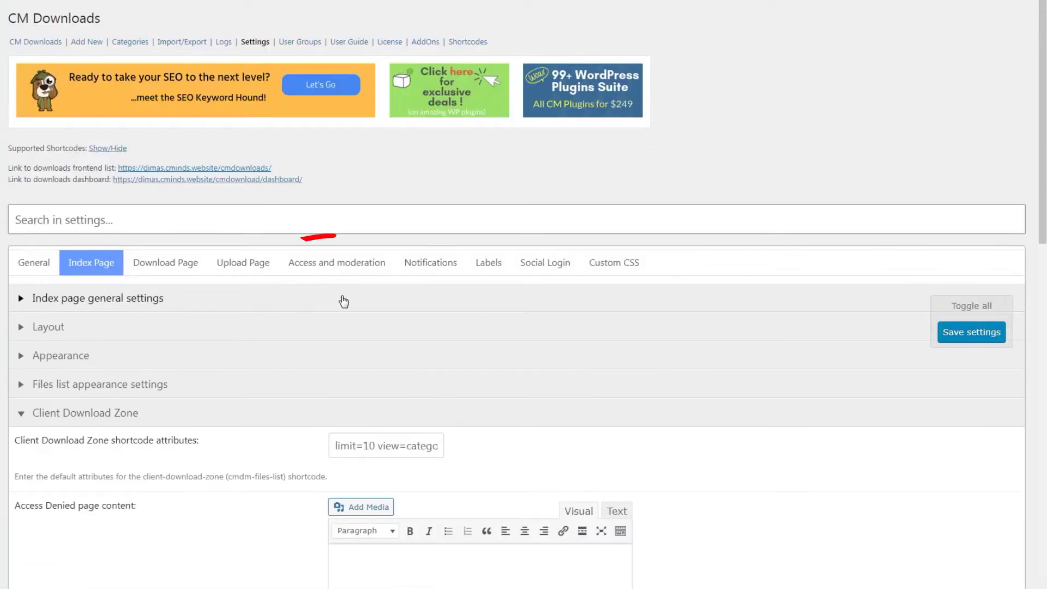
left_click(337, 263)
Step: Set downloads addable by Logged-in users and viewable as the author decides, then save
left_click(290, 298)
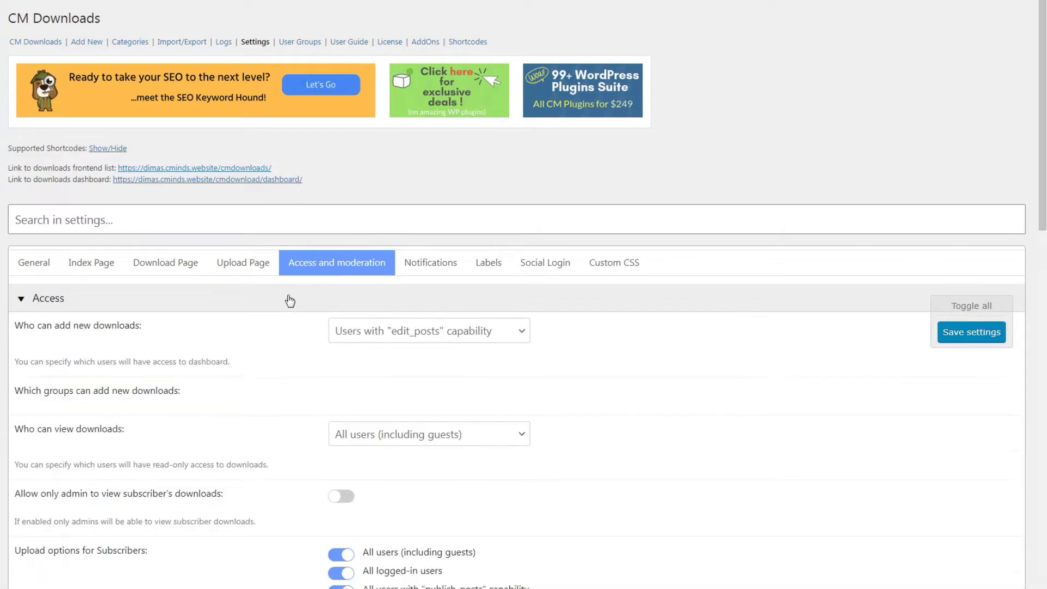
scroll(289, 300, "down", 2)
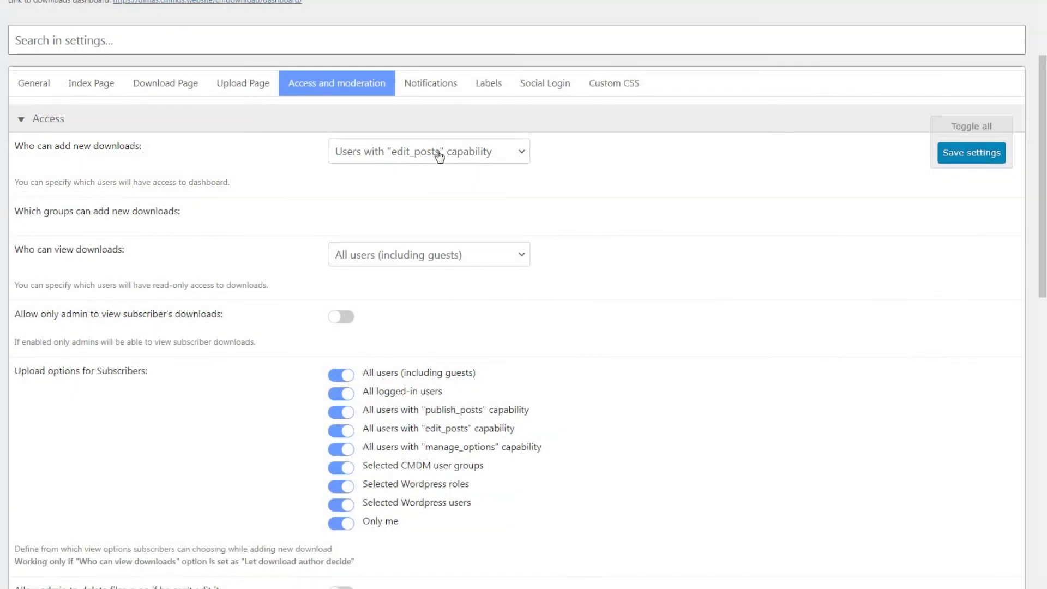
left_click(440, 156)
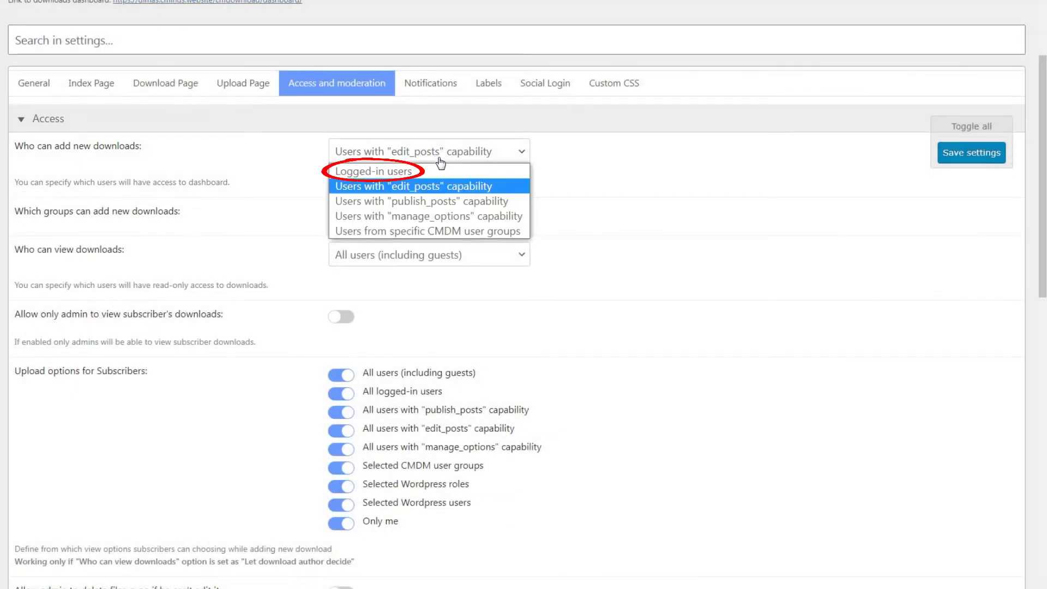
left_click(439, 174)
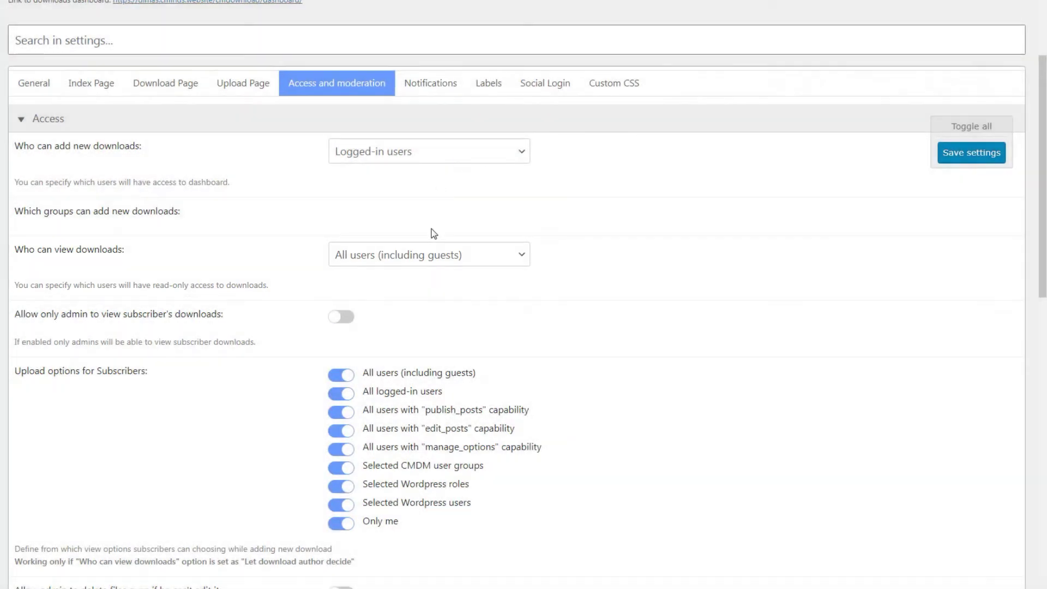
left_click(440, 255)
left_click(441, 366)
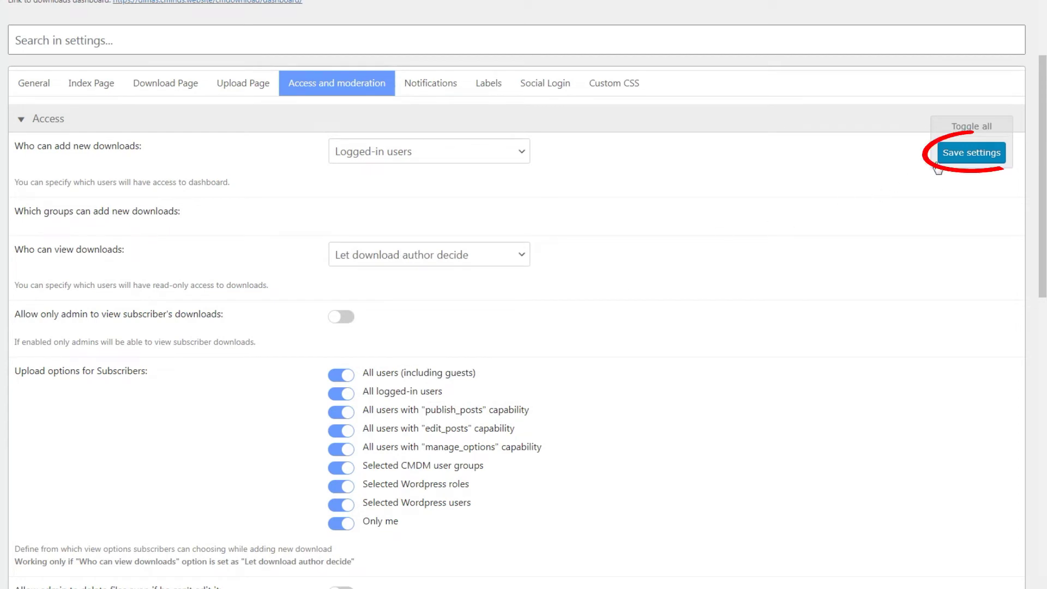
left_click(959, 156)
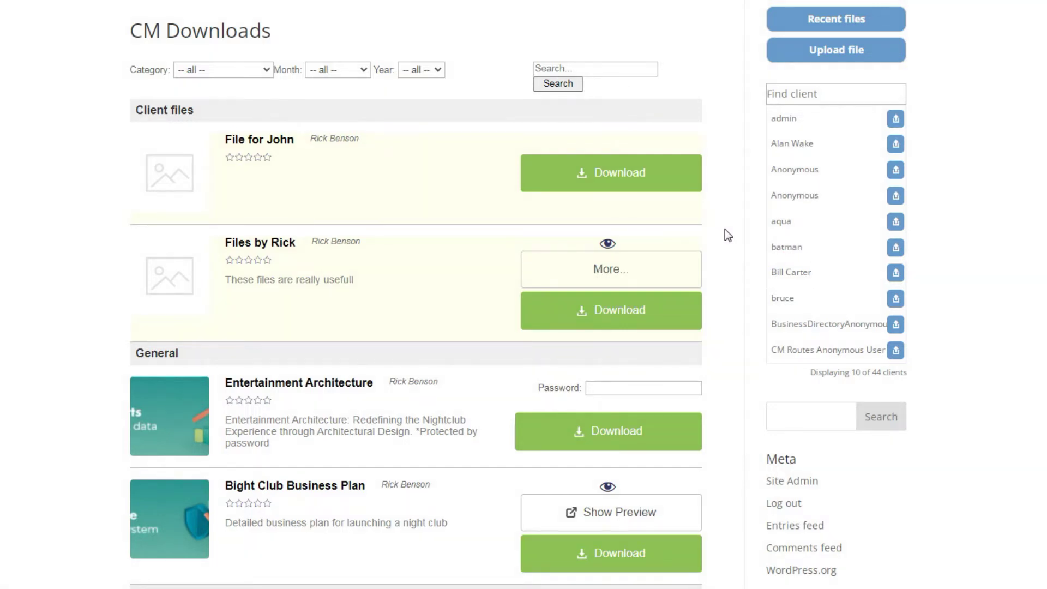
left_click(896, 276)
left_click(423, 75)
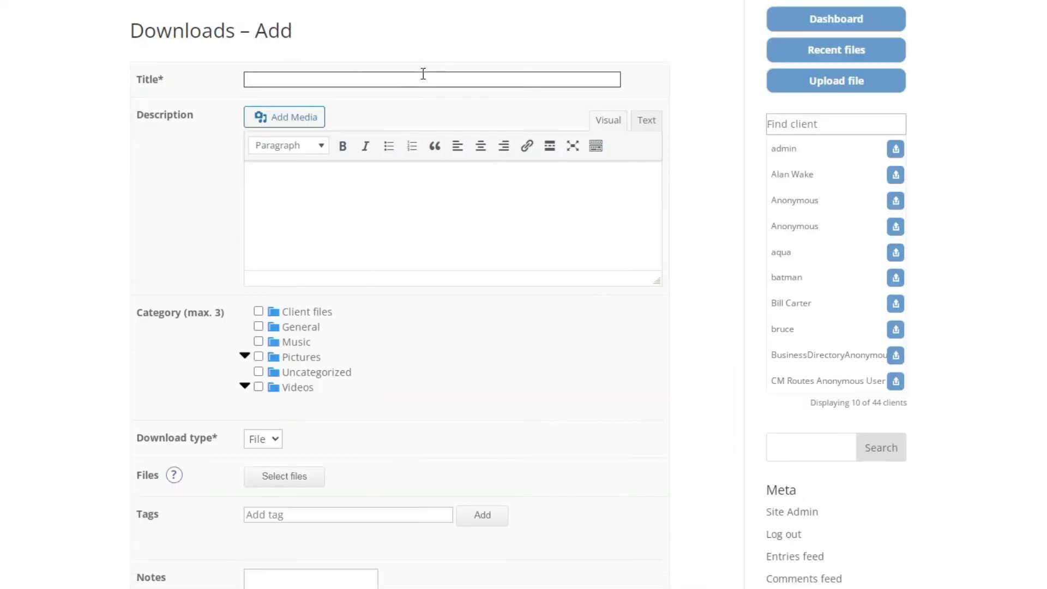
type("You need this file")
left_click(259, 311)
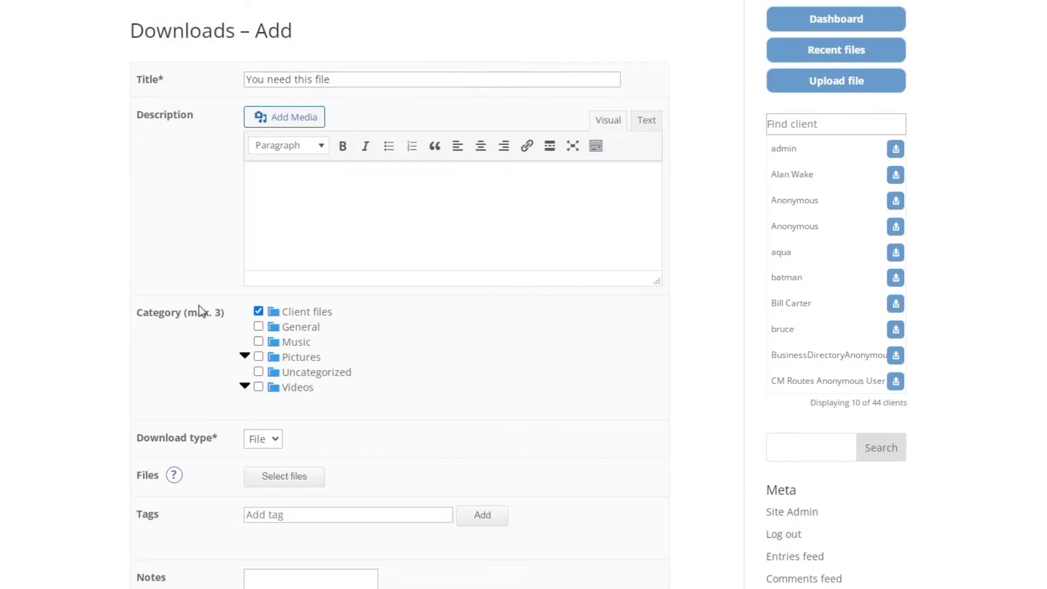
scroll(142, 318, "down", 4)
left_click(391, 232)
left_click(180, 87)
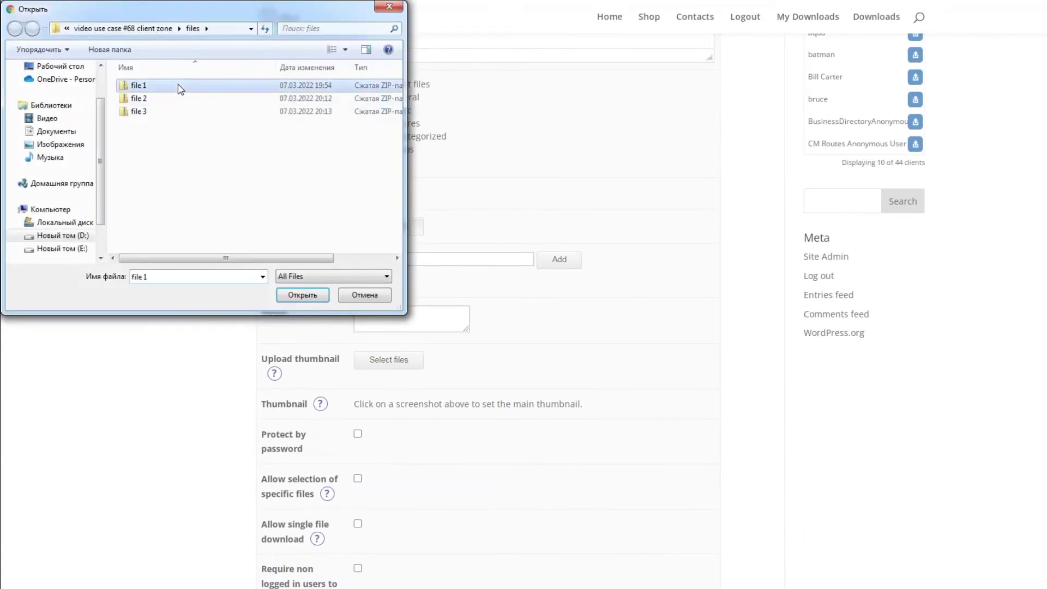
double_click(181, 87)
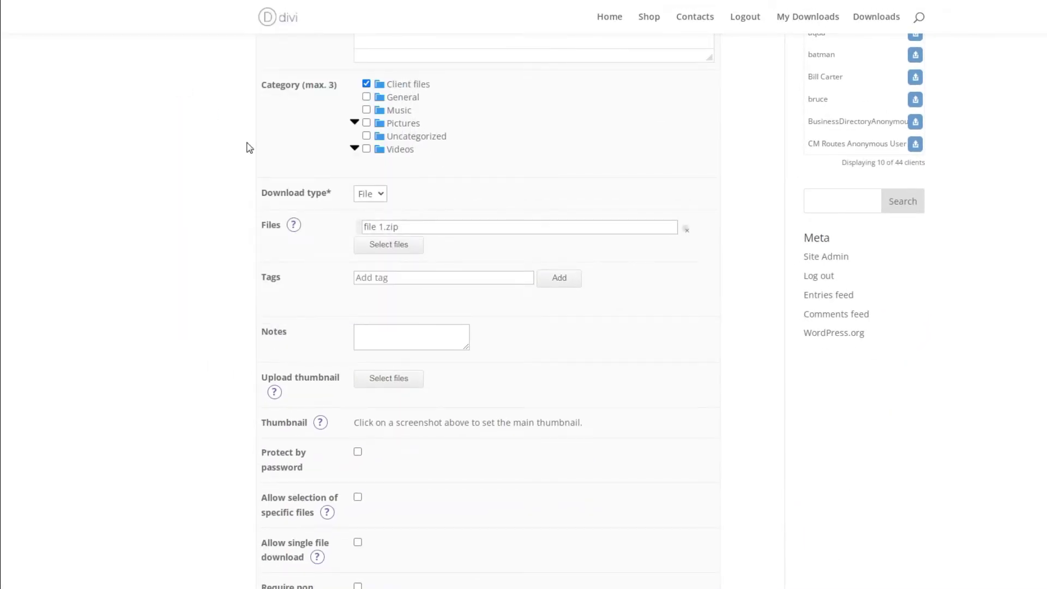
scroll(573, 358, "down", 2)
scroll(589, 367, "down", 1)
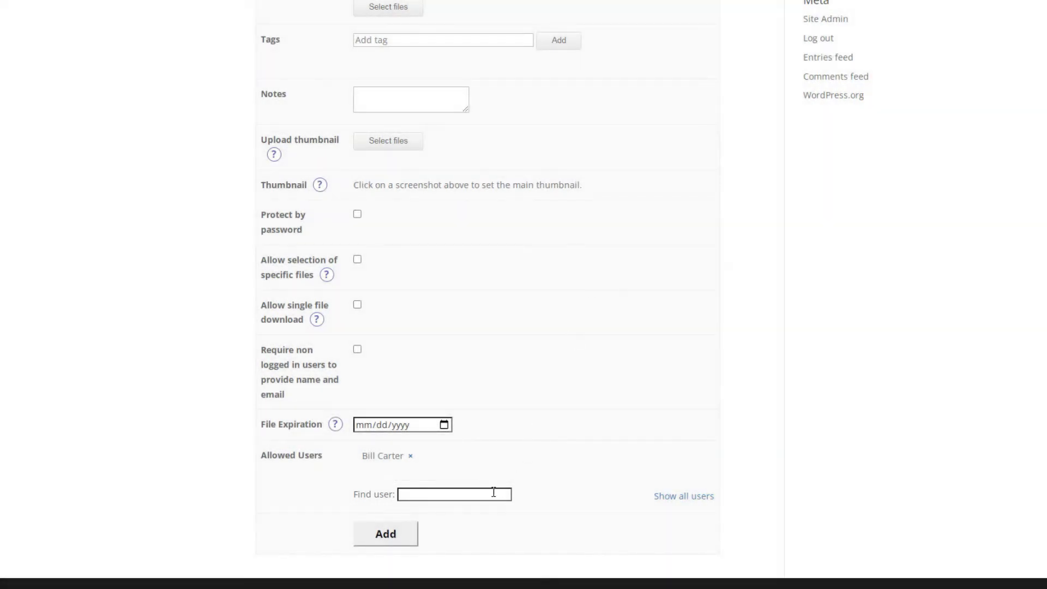
Step: Search for users and add two matches to the download's allowed users
left_click(493, 492)
type("jack")
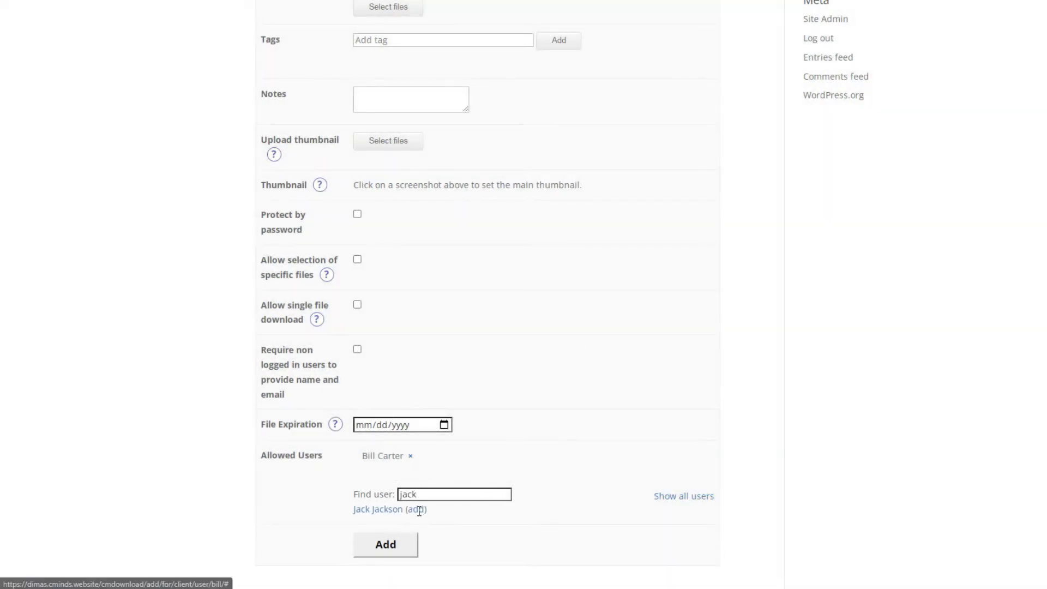
left_click(419, 510)
type("bruce")
left_click(393, 525)
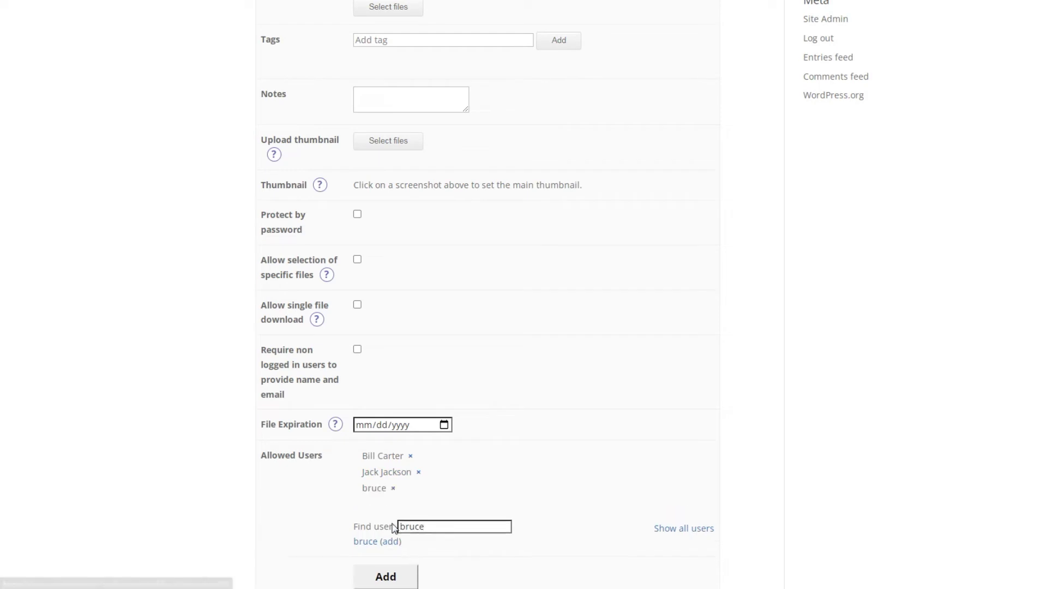
Step: Add Alan Wake, Daisy Daysun, eric cartman and Jessica Gibbson as allowed users, then view Recent files
left_click(663, 530)
scroll(608, 527, "down", 3)
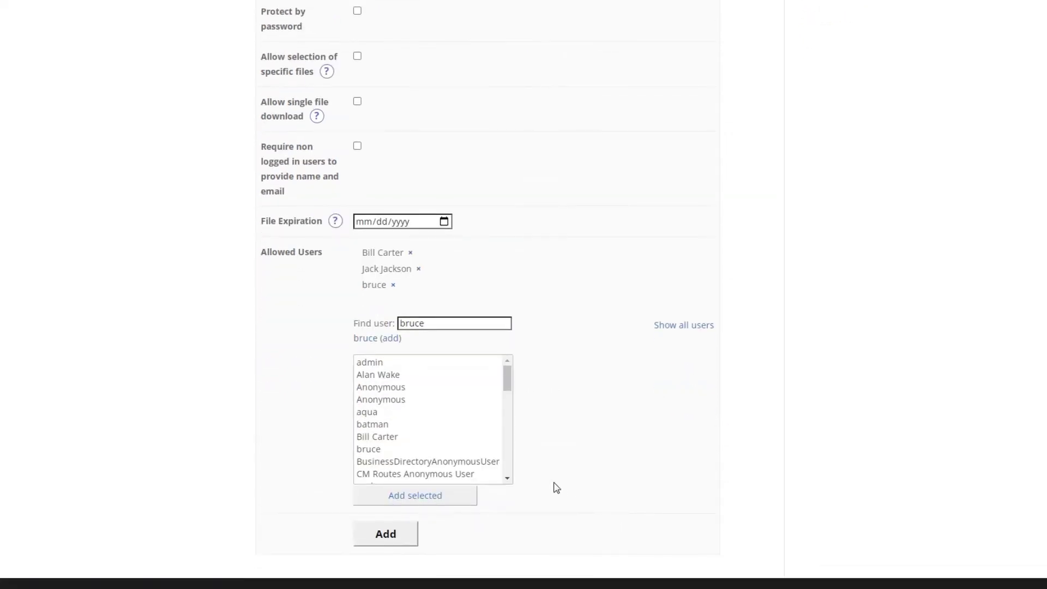
left_click(398, 376)
scroll(418, 400, "down", 2)
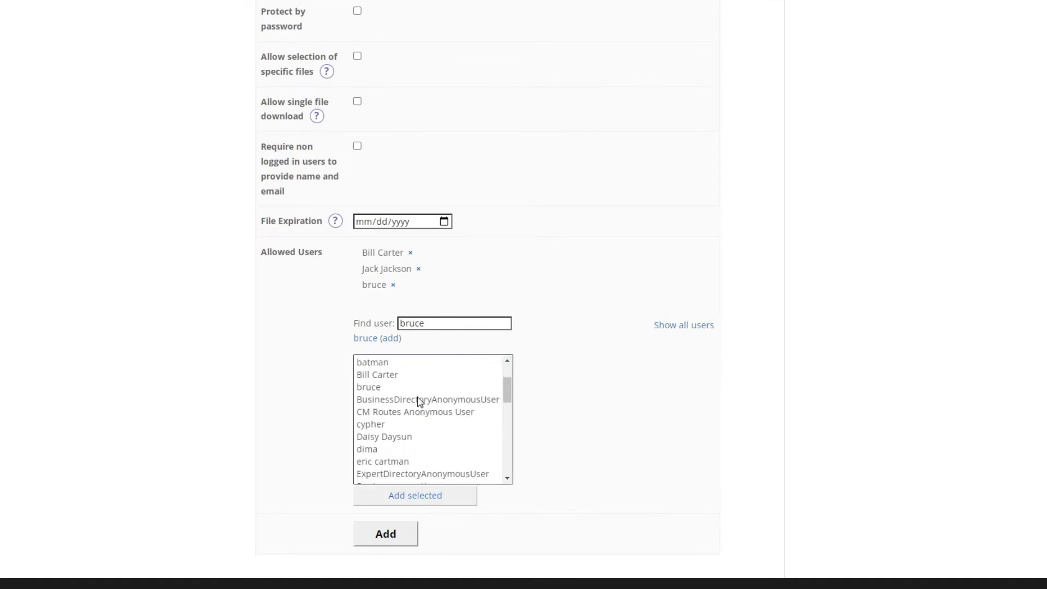
left_click(414, 438)
scroll(414, 441, "down", 3)
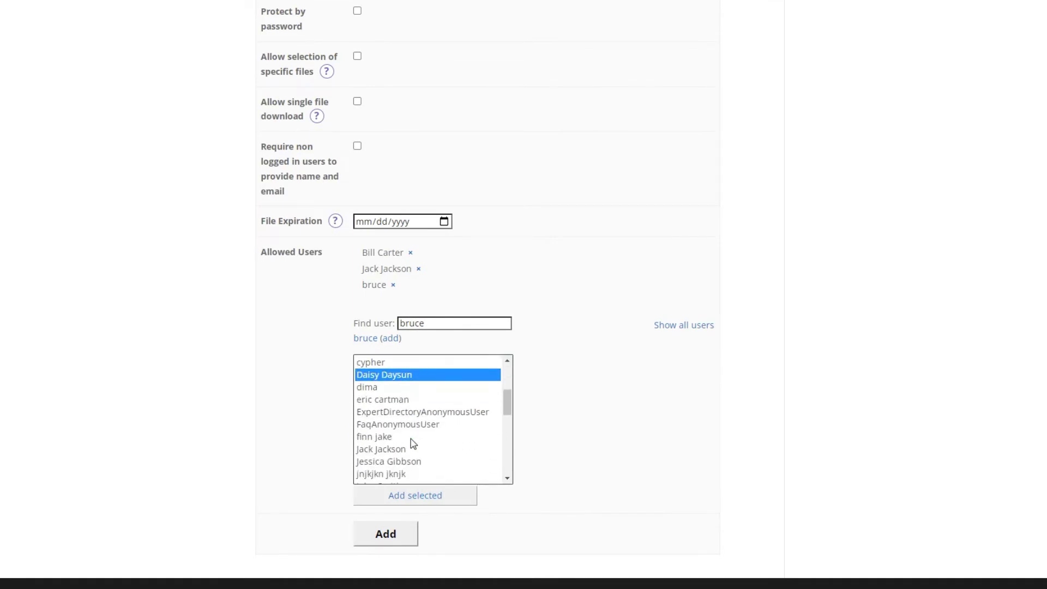
left_click(397, 402, "ctrl")
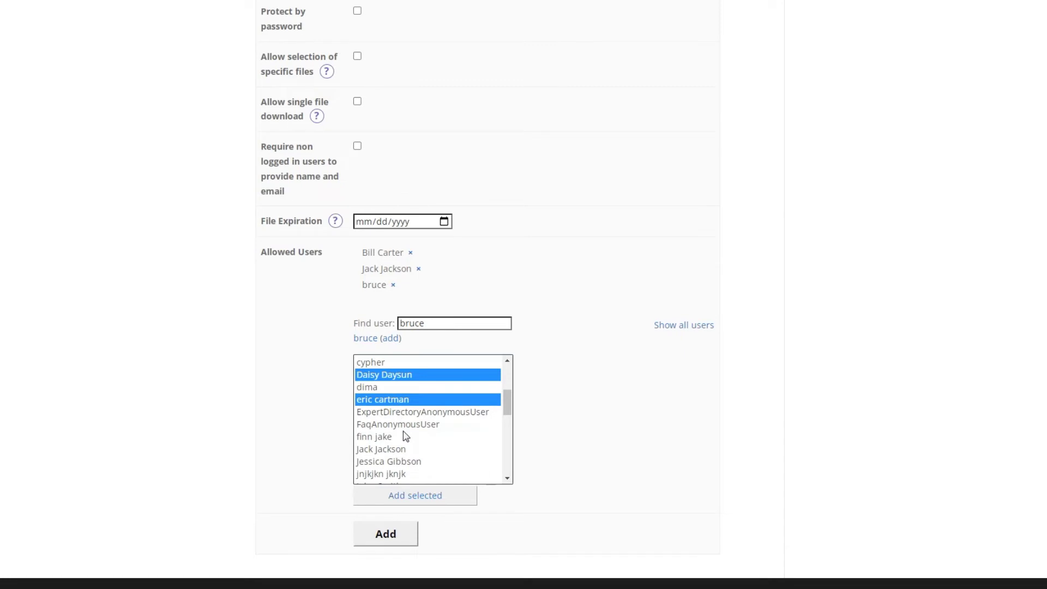
left_click(416, 463, "ctrl")
left_click(432, 496)
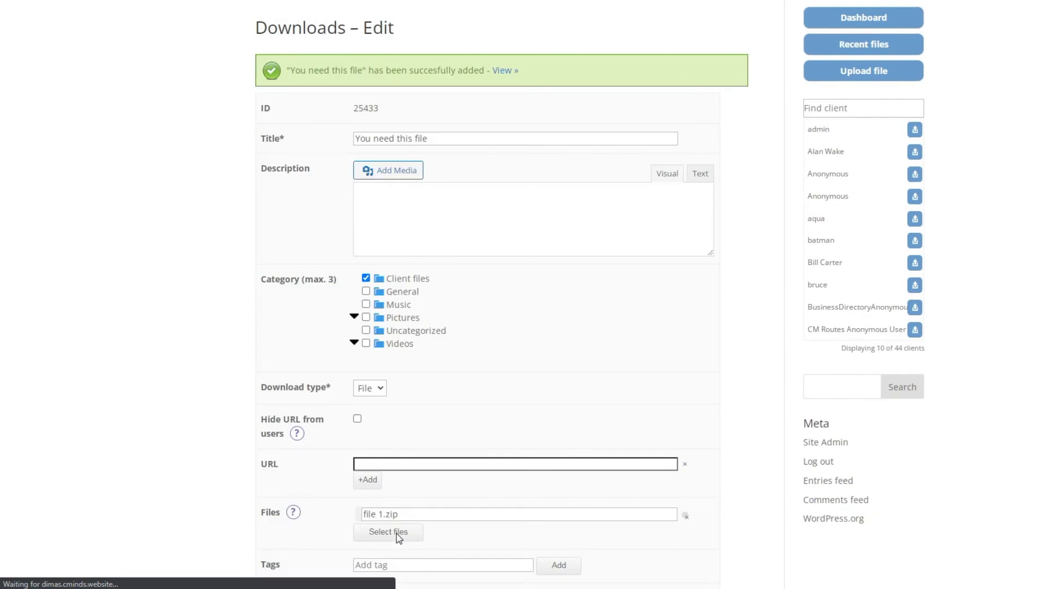
left_click(866, 52)
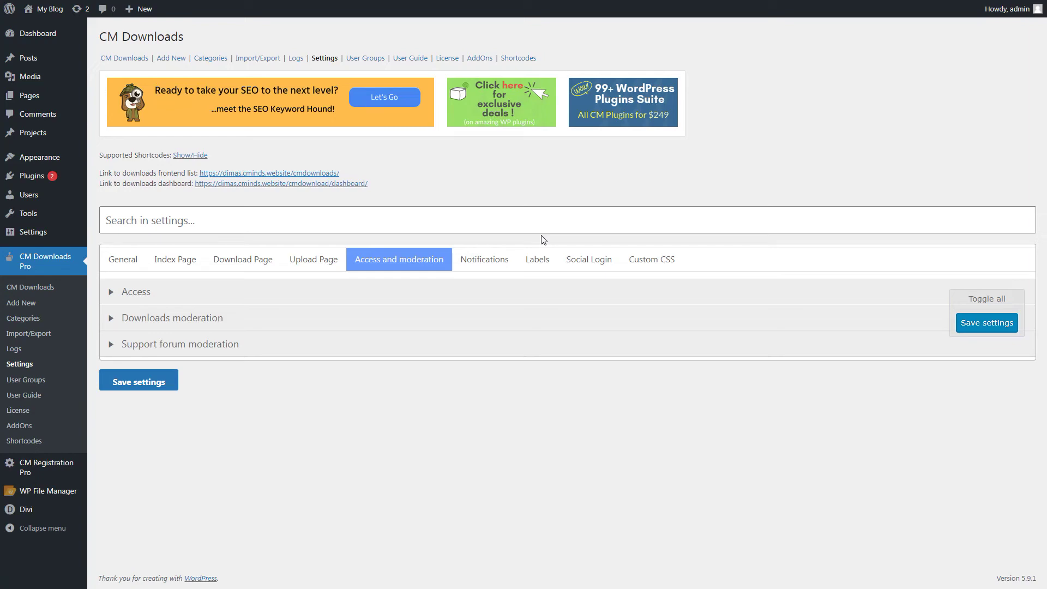
mouse_move(39, 158)
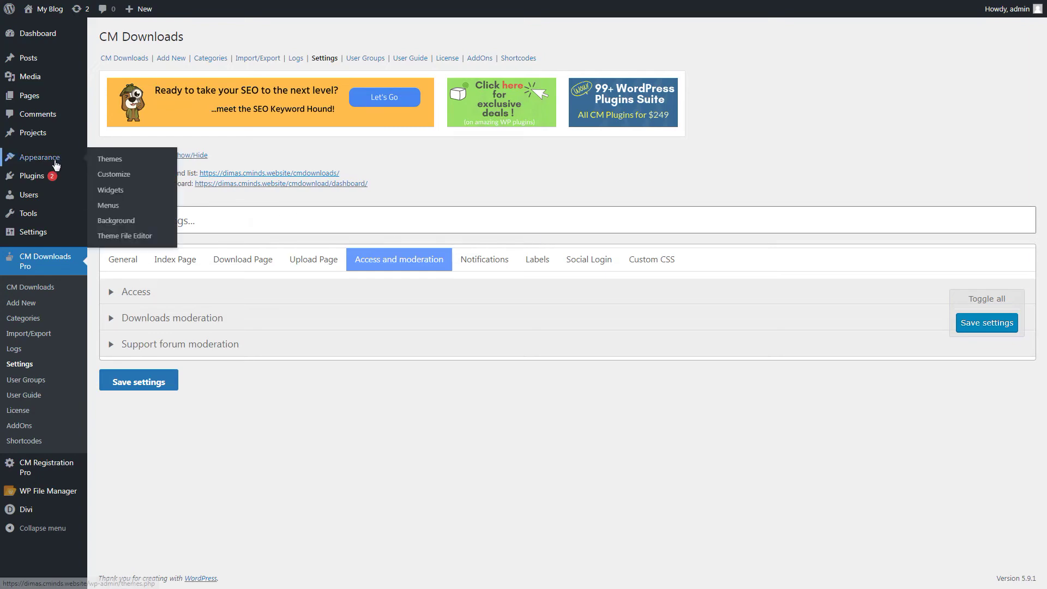
Step: Tick 'Use simple form?' on the Sidebar's Client Menu for CM Client Download Zone widget and save
left_click(107, 190)
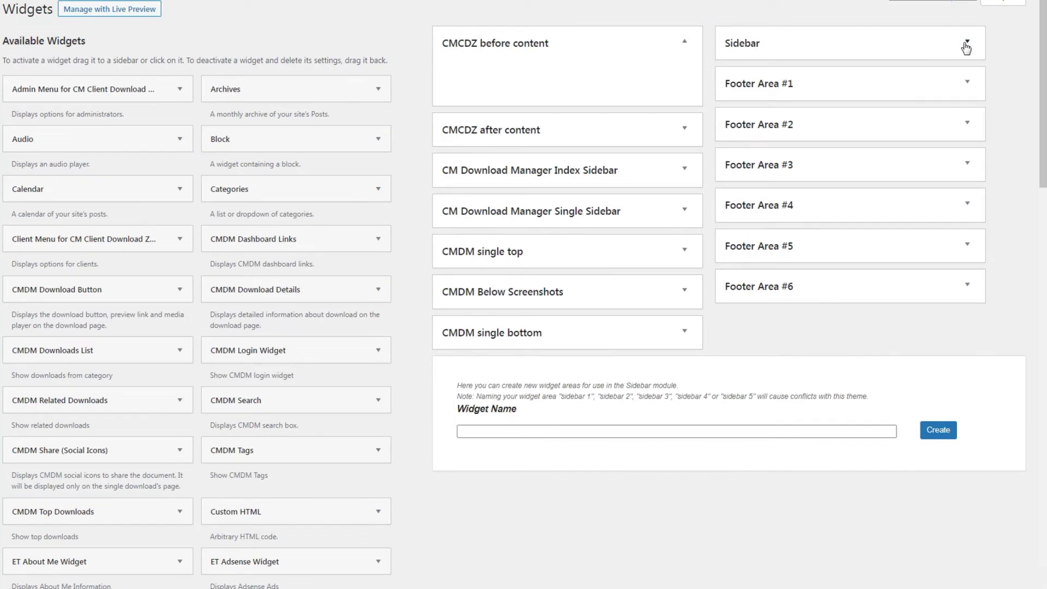
left_click(968, 43)
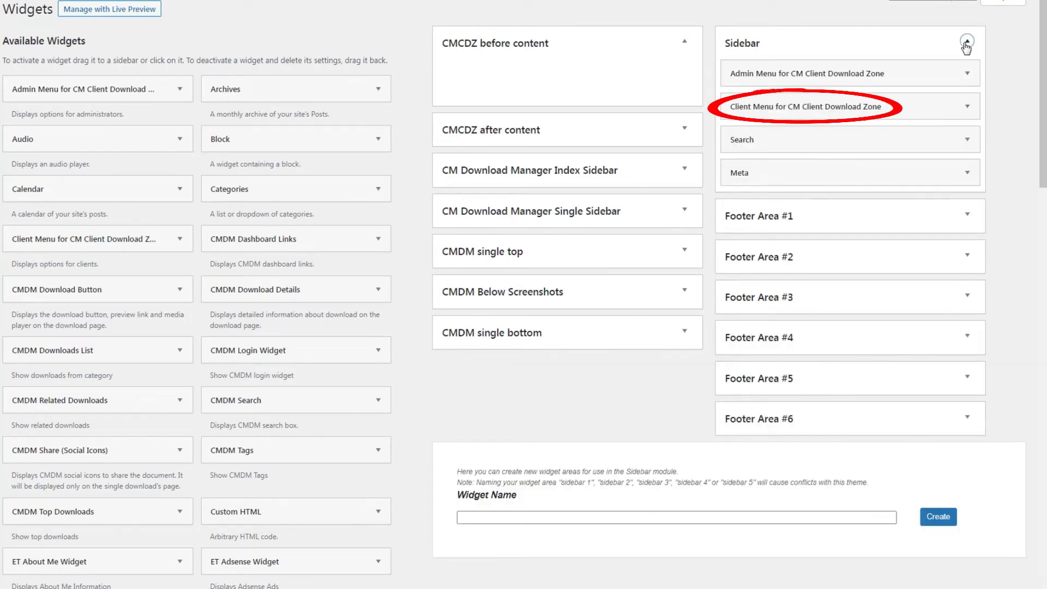
left_click(965, 107)
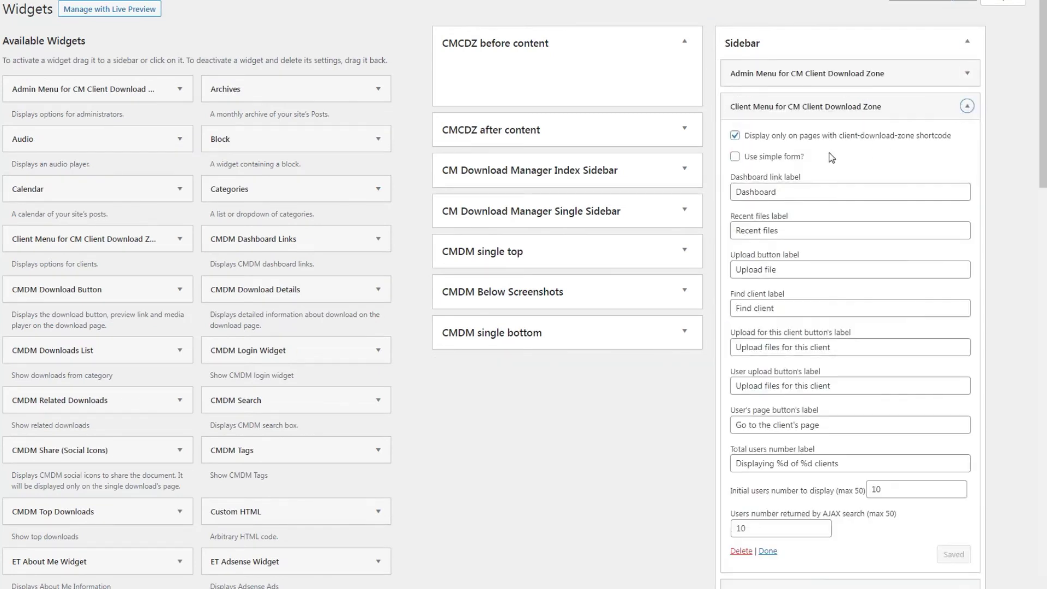
left_click(766, 160)
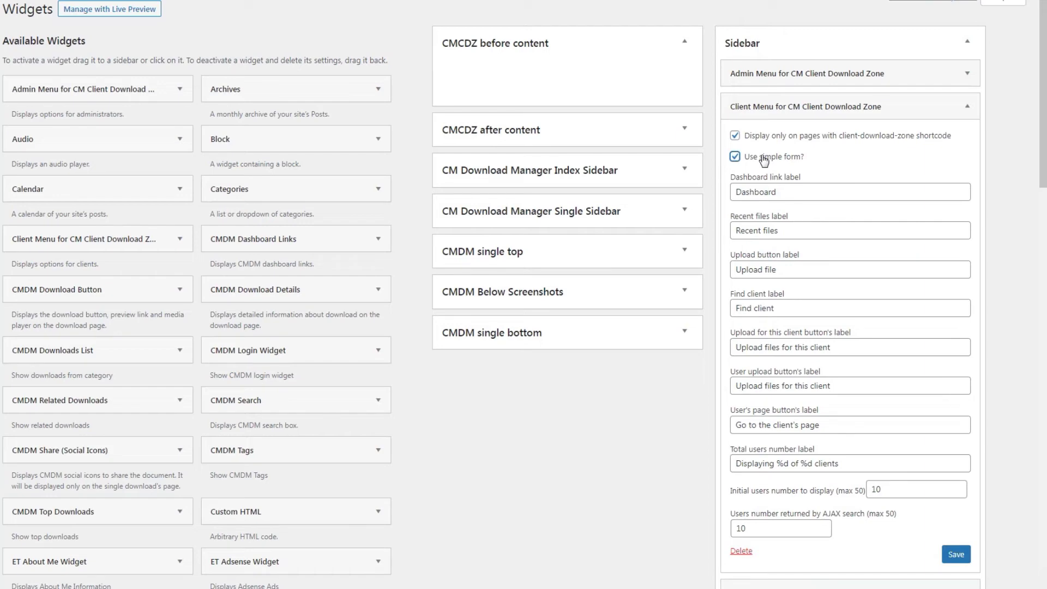
left_click(955, 554)
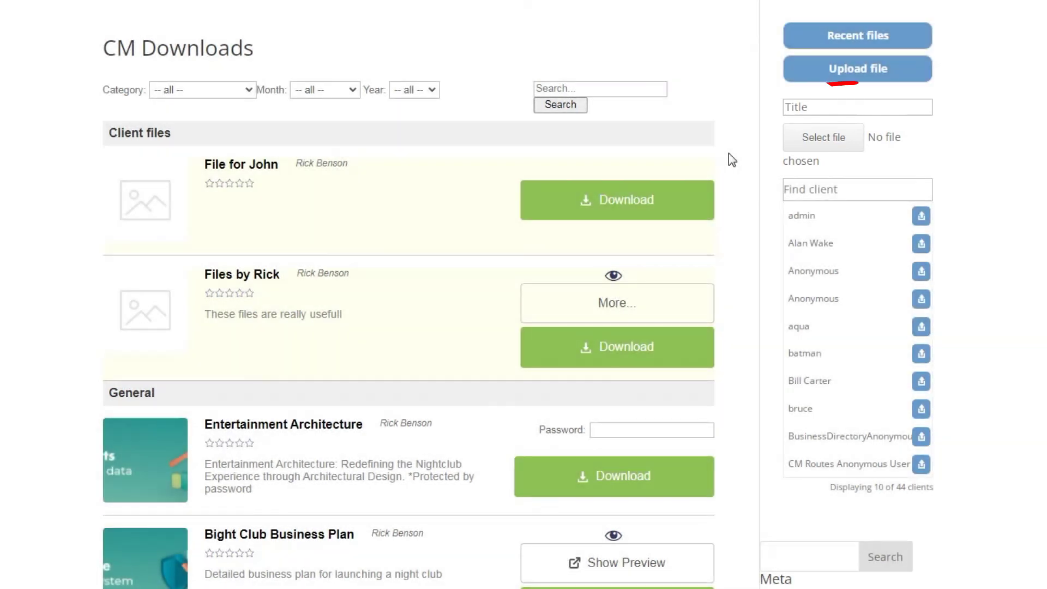
Step: Upload file 2 titled 'File for my friend' to client Jack Jackson, then view recent files
left_click(895, 106)
type("File fo")
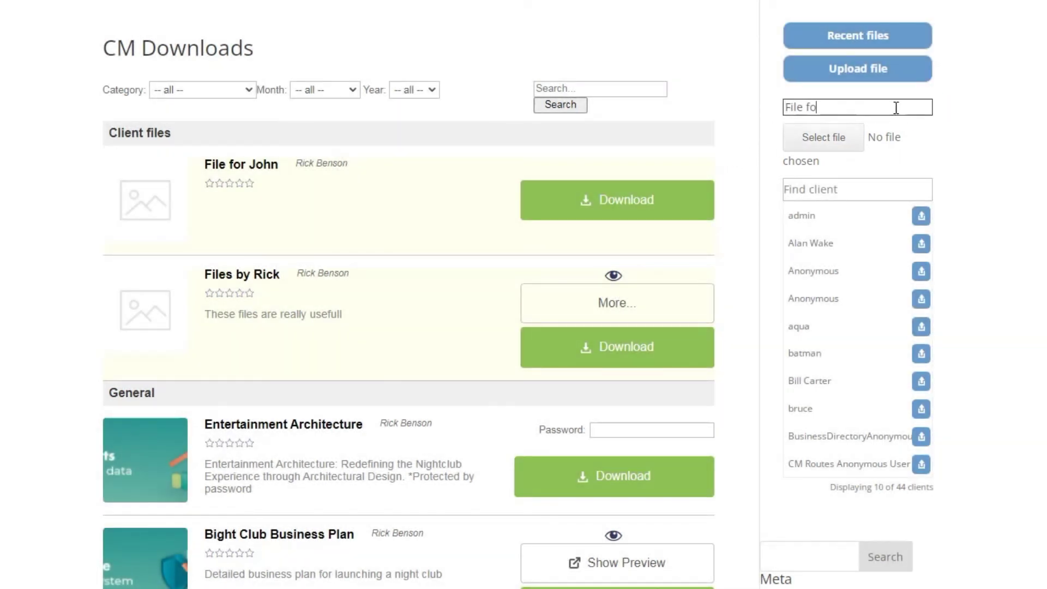
type("r my friend")
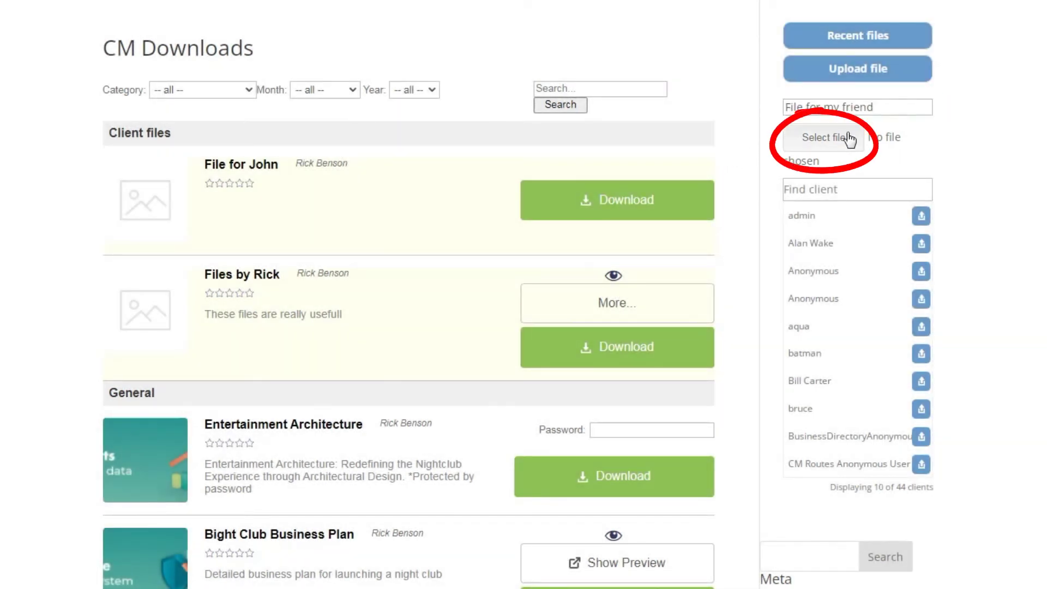
left_click(851, 136)
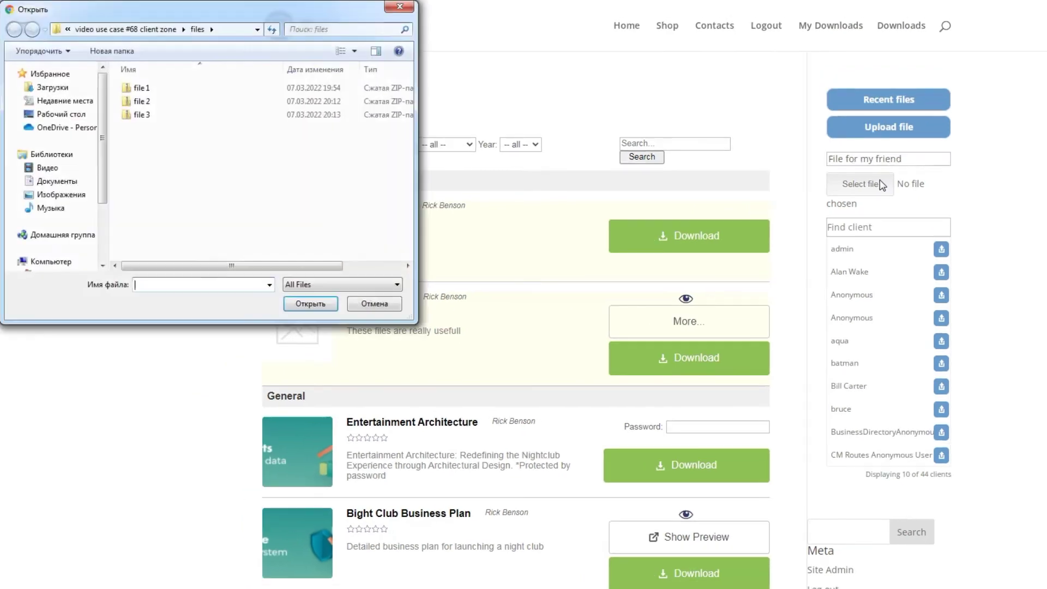
double_click(188, 101)
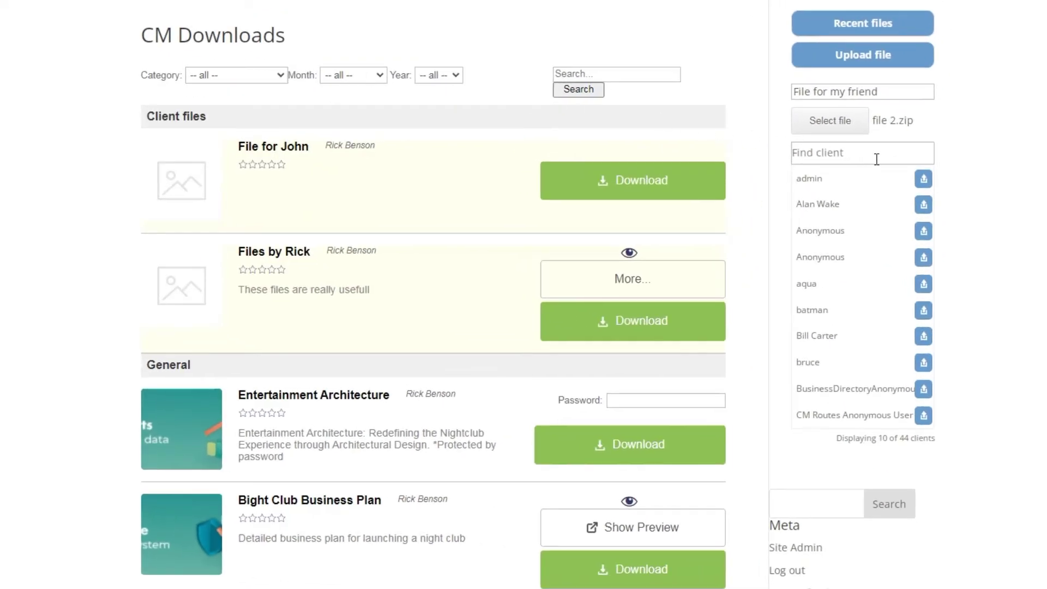
left_click(905, 217)
type("jack")
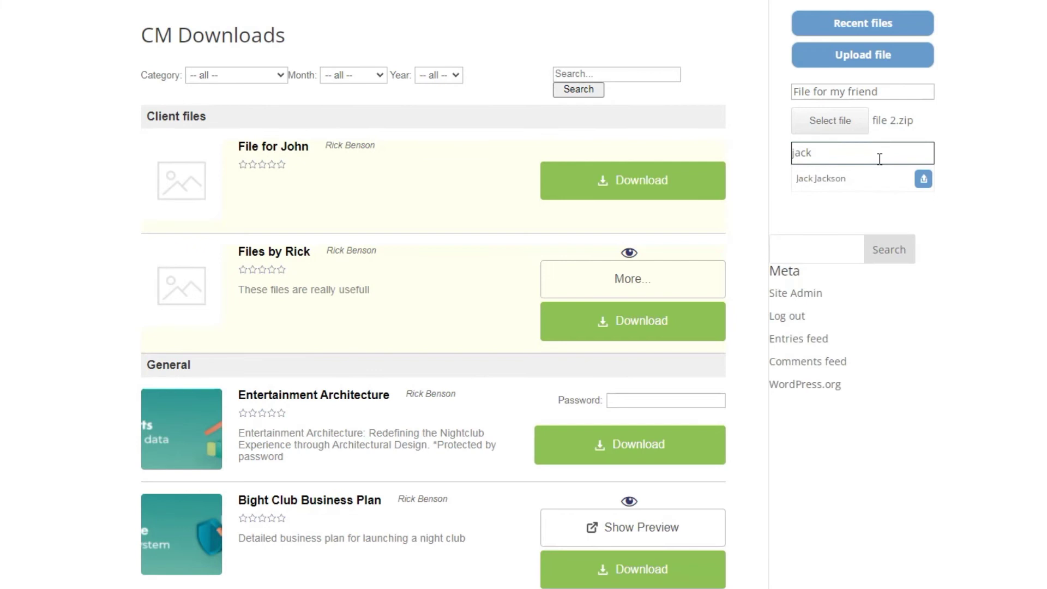
left_click(916, 179)
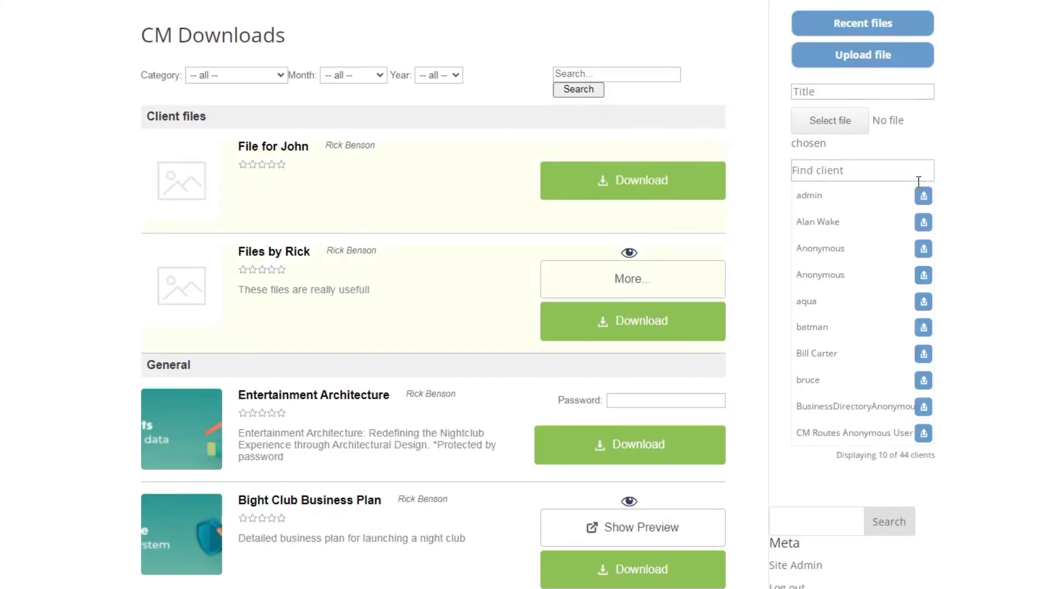
left_click(859, 28)
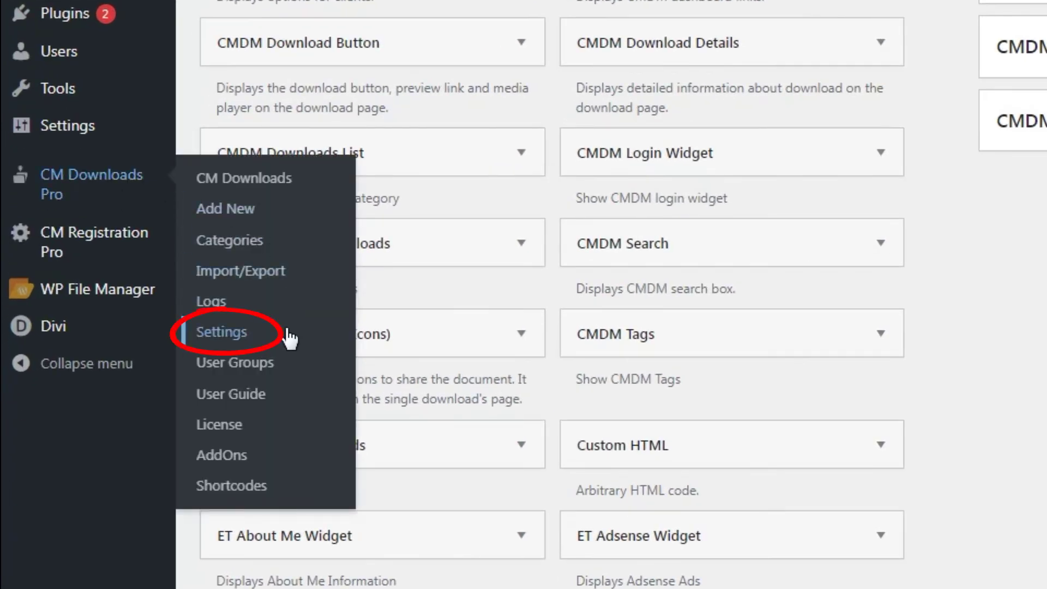
Step: Switch on Enable notification under Client Download Zone in CM Downloads Pro's Index Page settings
left_click(289, 332)
left_click(177, 260)
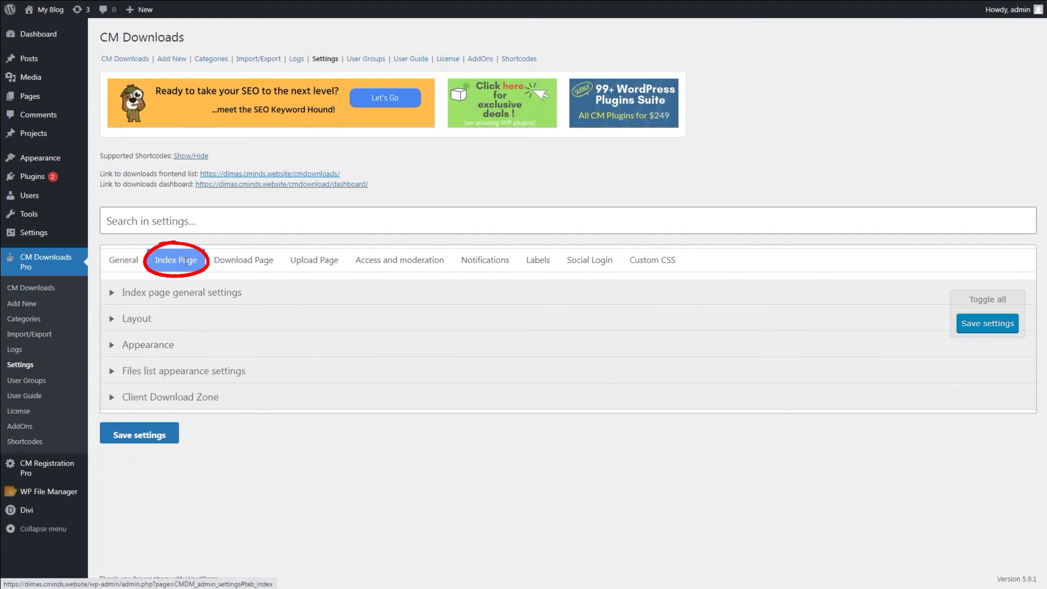
left_click(219, 403)
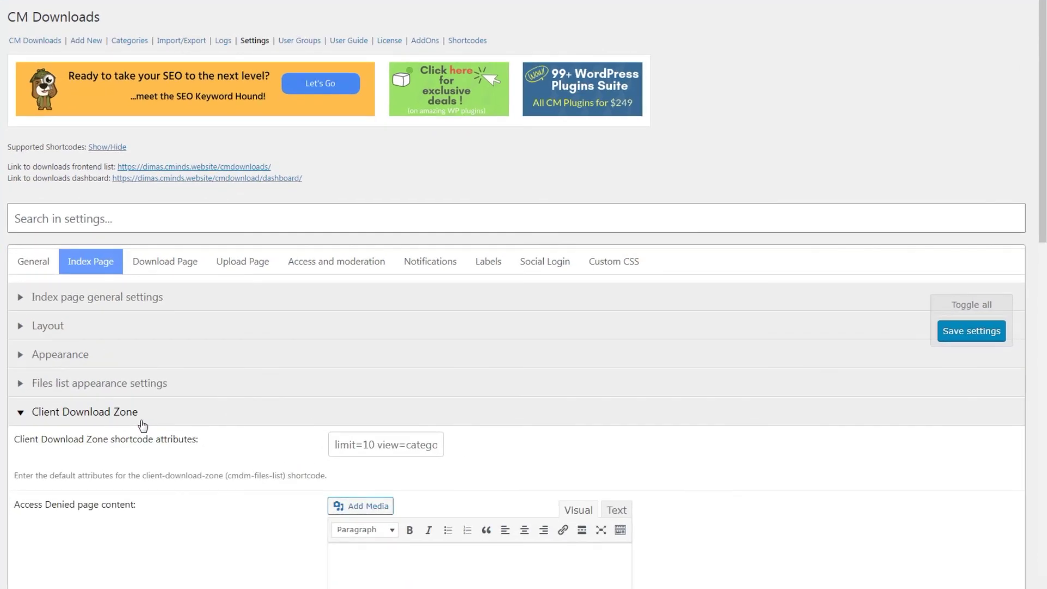
scroll(247, 460, "down", 4)
scroll(259, 447, "down", 1)
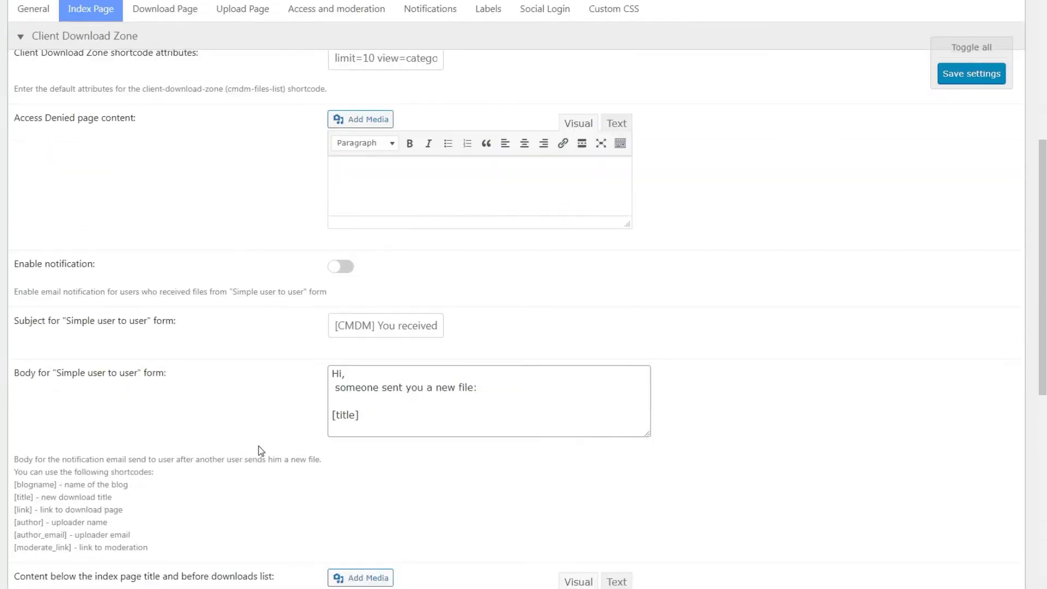
scroll(259, 447, "down", 1)
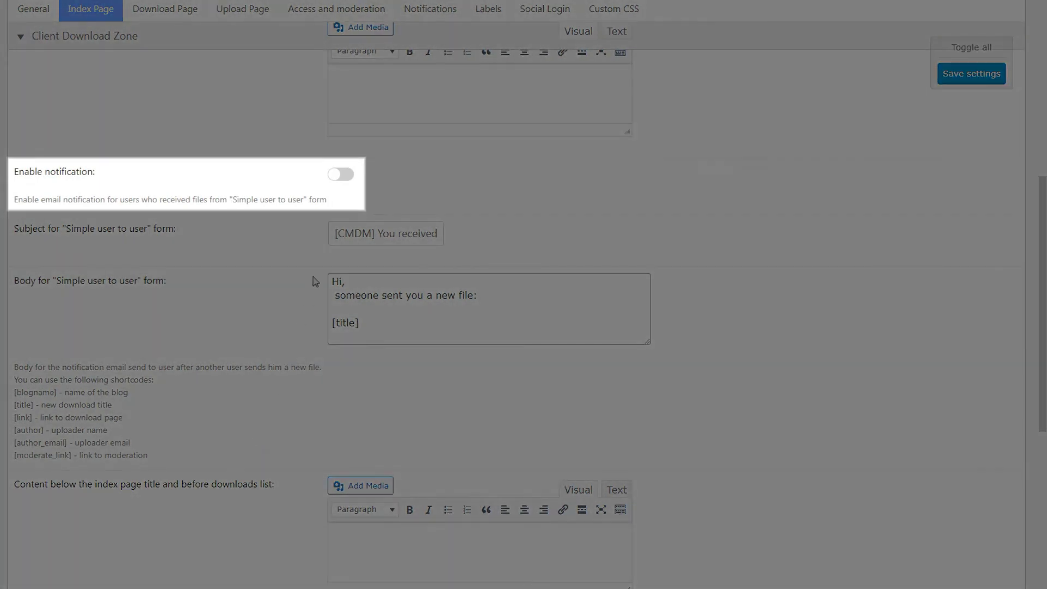
left_click(342, 176)
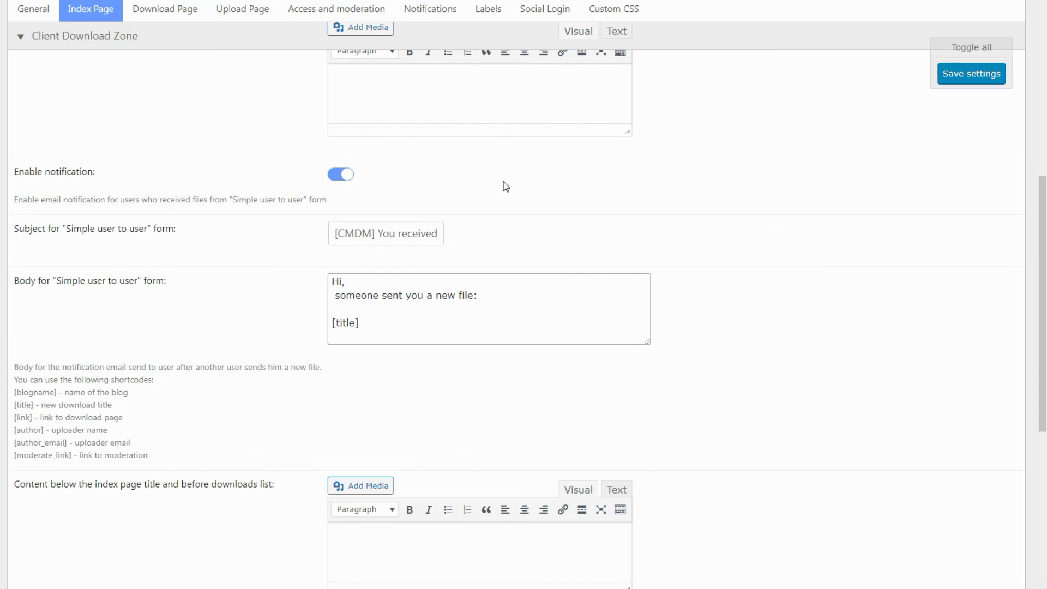
scroll(504, 186, "up", 4)
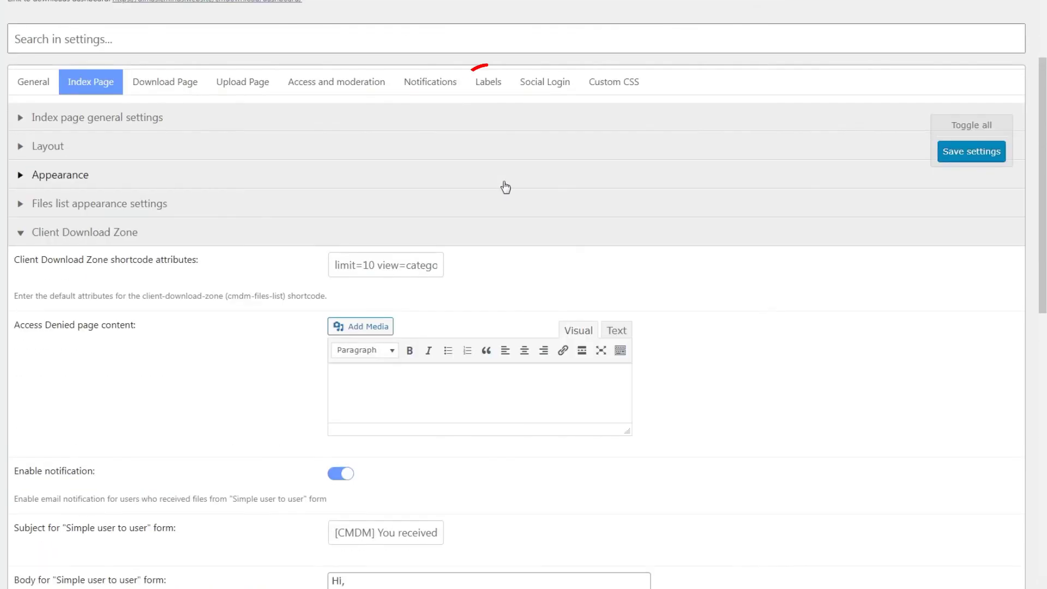
Step: Expand the Client Download Zone, Other, Dashboard, Index page and General sections of CM Downloads Labels
left_click(488, 82)
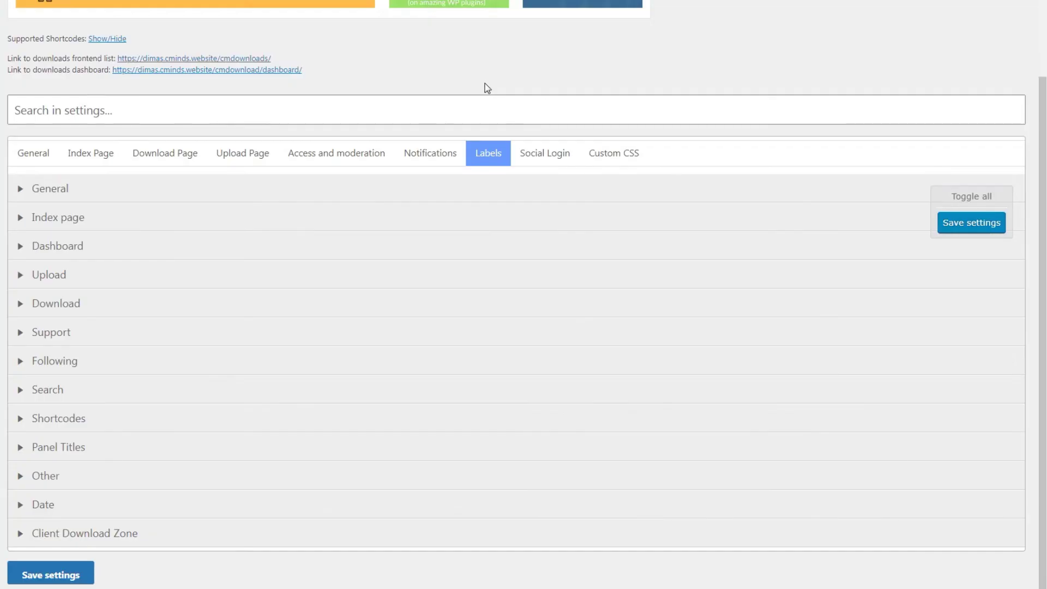
left_click(284, 534)
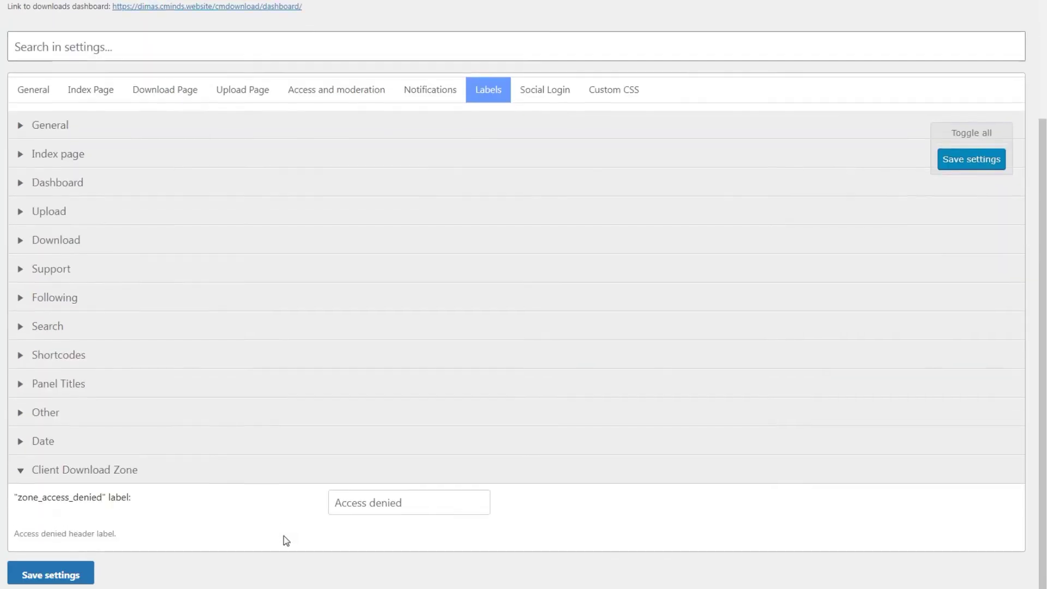
left_click(256, 413)
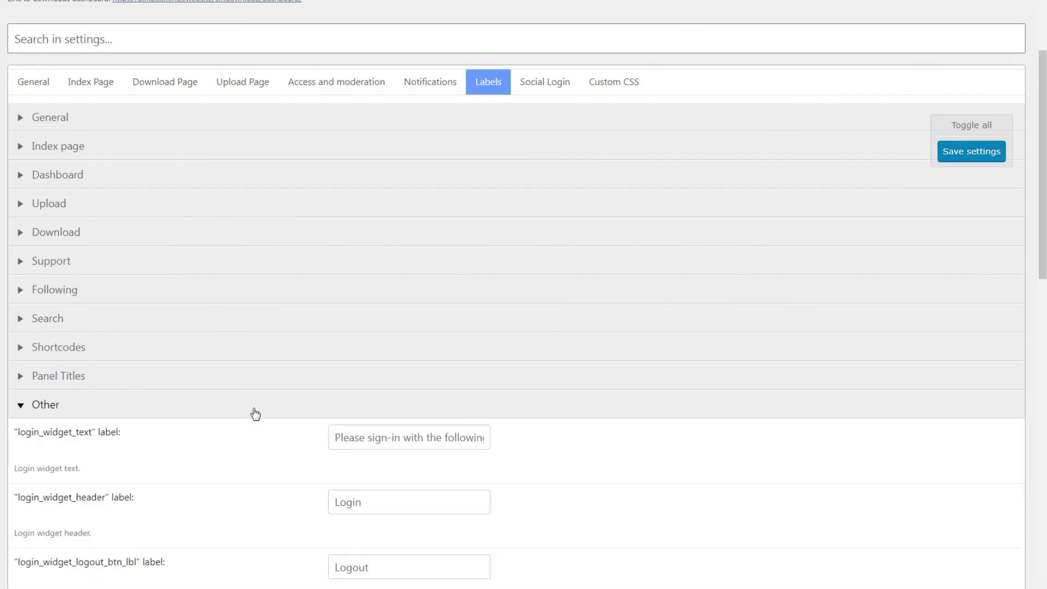
scroll(243, 366, "down", 3)
scroll(241, 363, "up", 1)
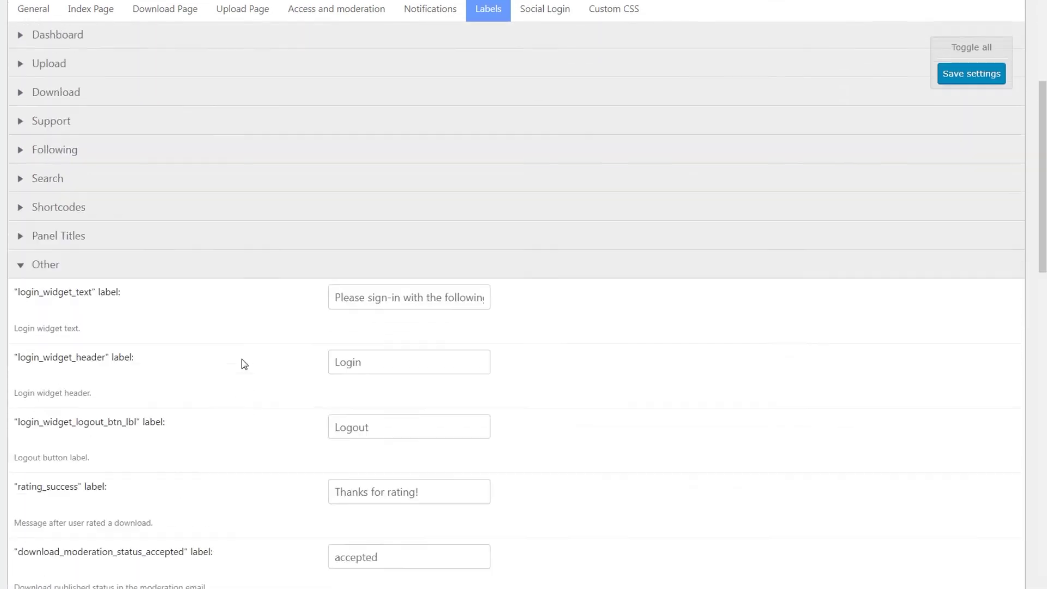
scroll(242, 363, "up", 1)
left_click(175, 124)
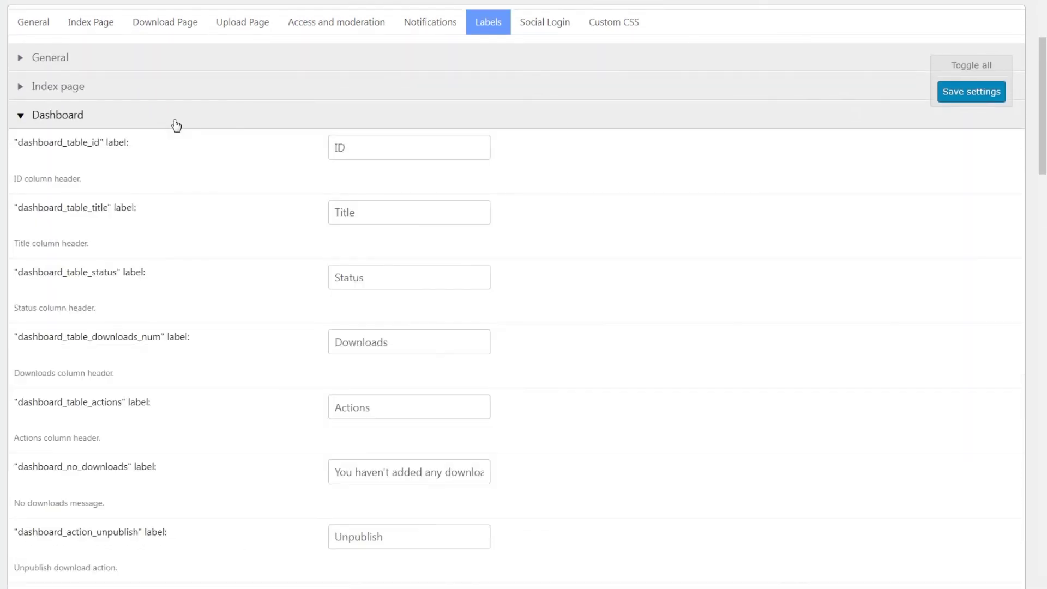
left_click(181, 87)
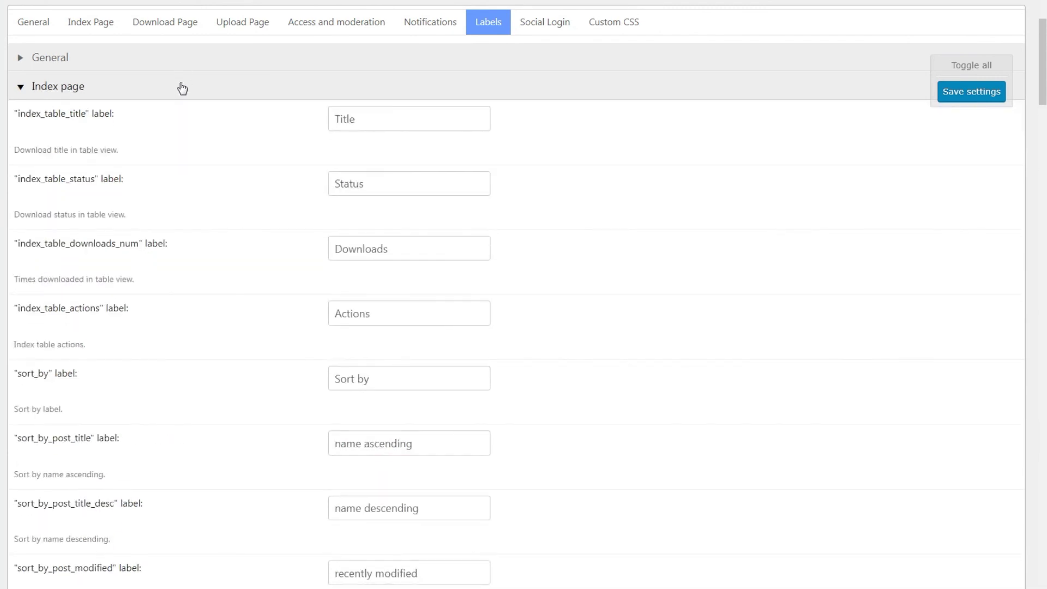
left_click(179, 59)
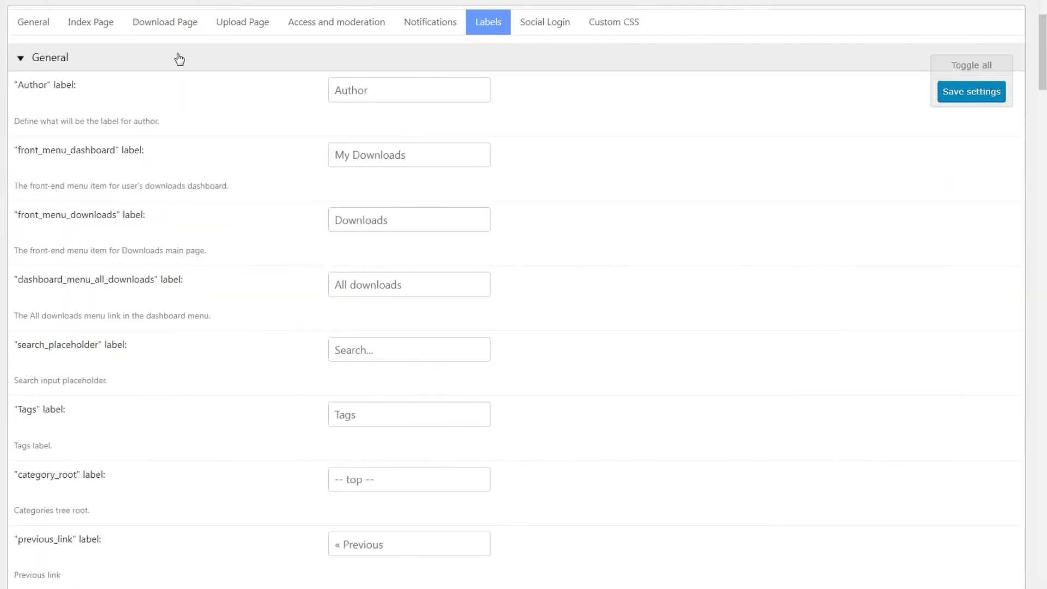